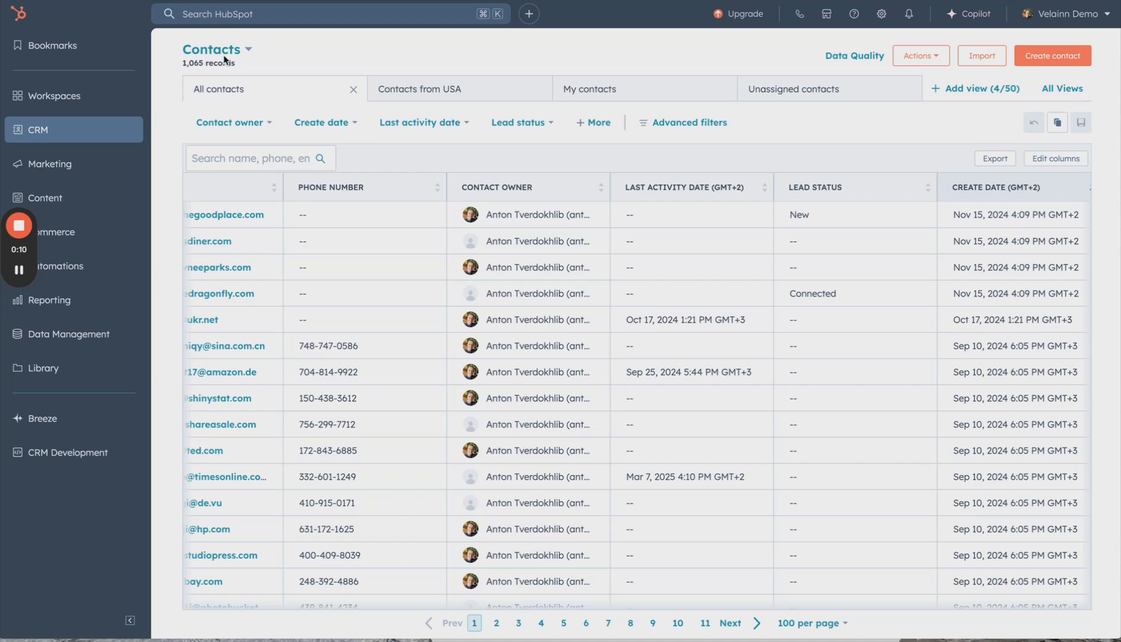
Step: Look through the Companies and Deals record lists and return to the Contacts list
{"action": "left_click", "coordinate": [215, 50]}
{"action": "left_click", "coordinate": [232, 125]}
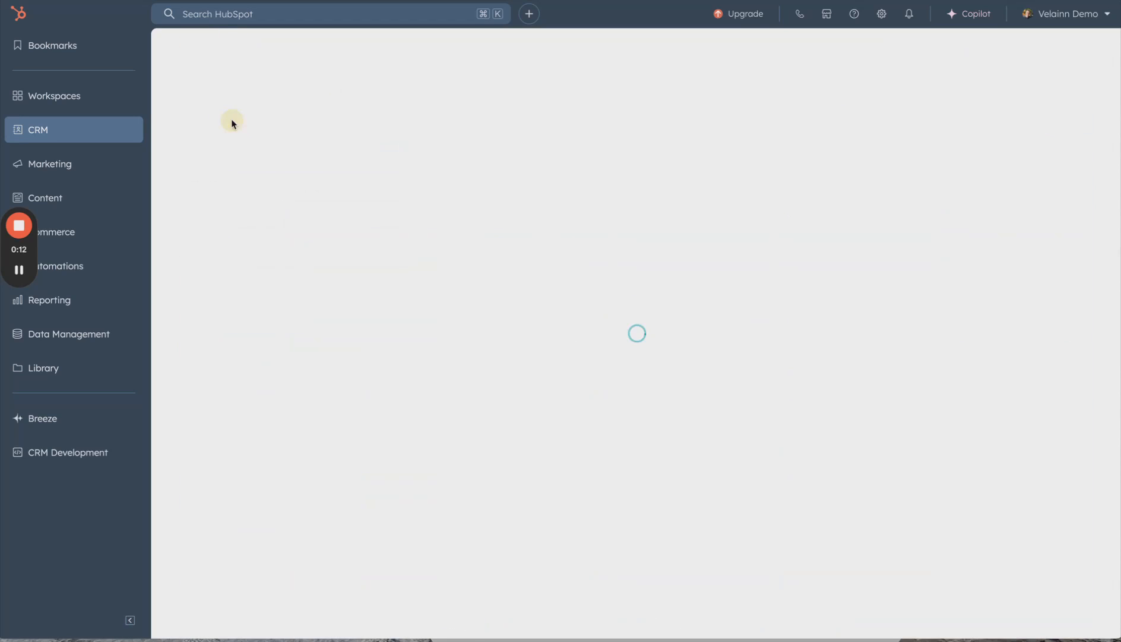
{"action": "left_click", "coordinate": [240, 52]}
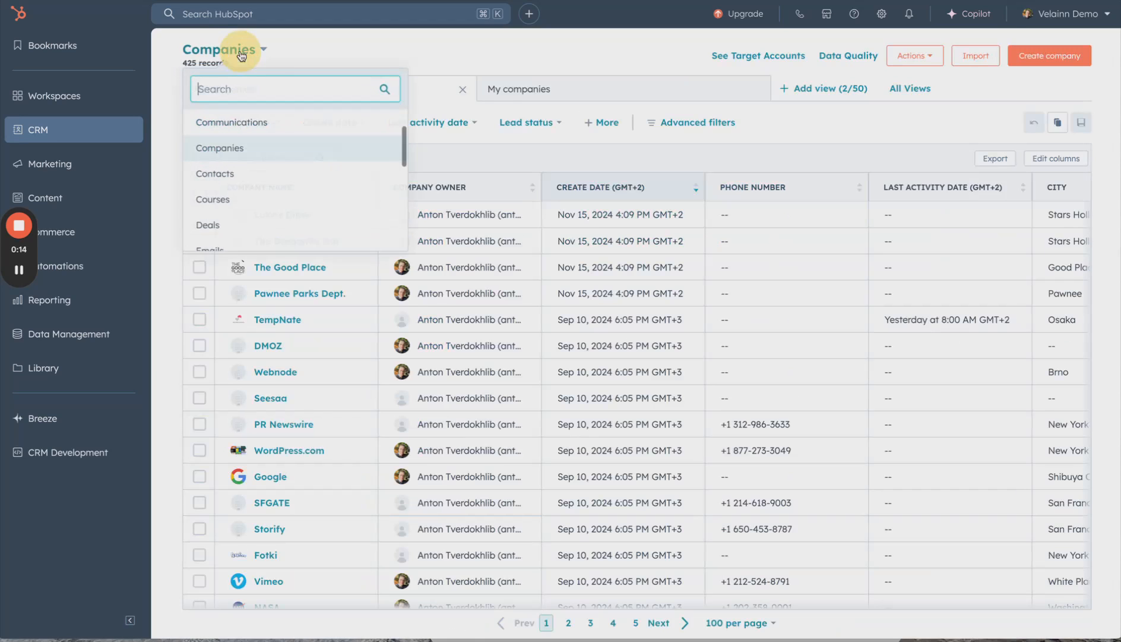
{"action": "scroll", "coordinate": [238, 167], "scroll_direction": "down", "scroll_amount": 1}
{"action": "left_click", "coordinate": [229, 188]}
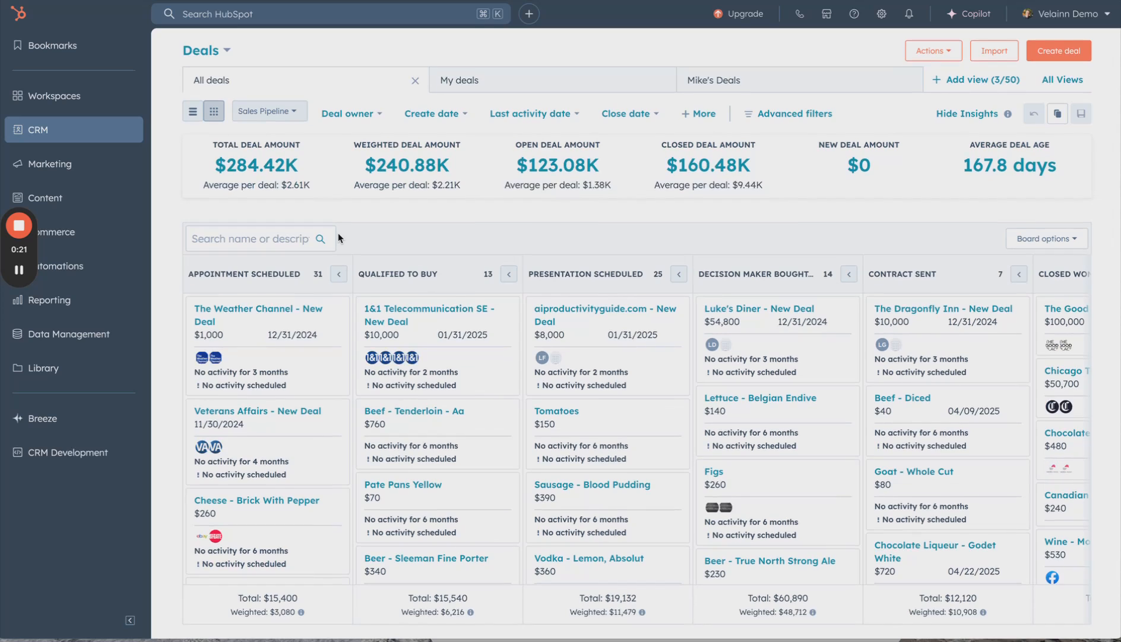
{"action": "left_click", "coordinate": [198, 52]}
{"action": "scroll", "coordinate": [263, 175], "scroll_direction": "up", "scroll_amount": 2}
{"action": "left_click", "coordinate": [258, 158]}
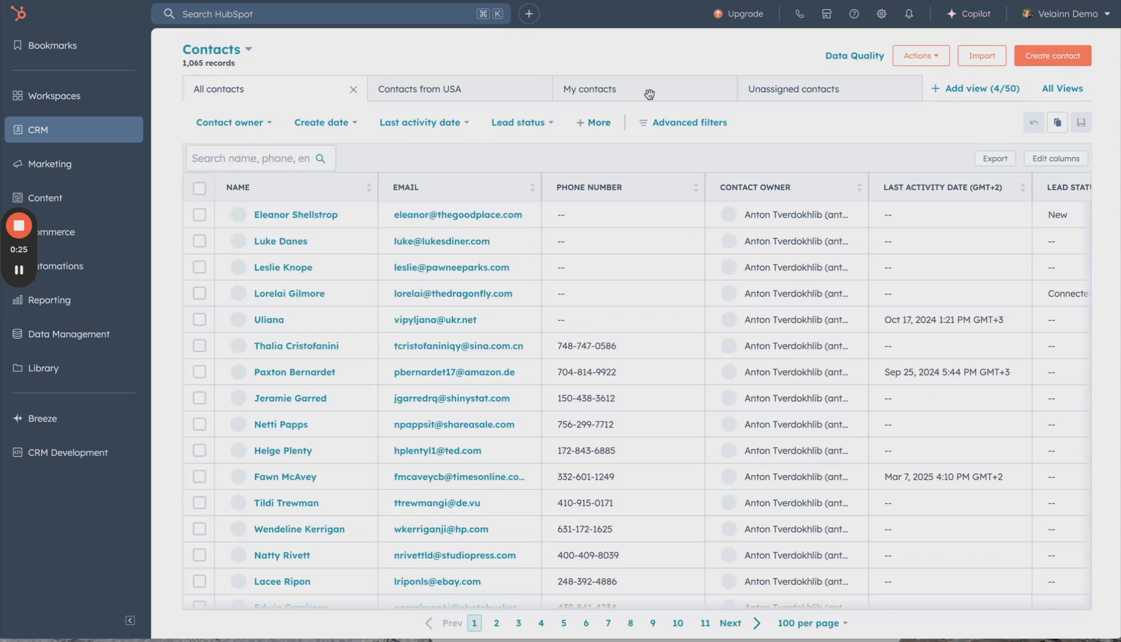
Step: Open the settings for the Contacts object and go to the management of its contact properties
{"action": "left_click", "coordinate": [881, 13]}
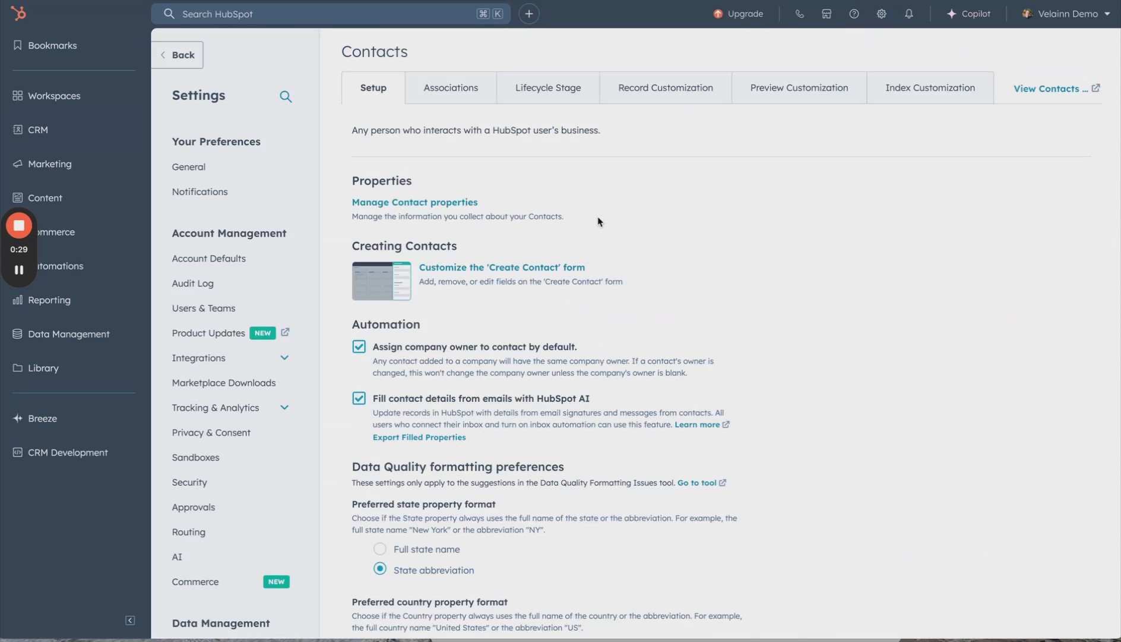
{"action": "scroll", "coordinate": [594, 238], "scroll_direction": "down", "scroll_amount": 1}
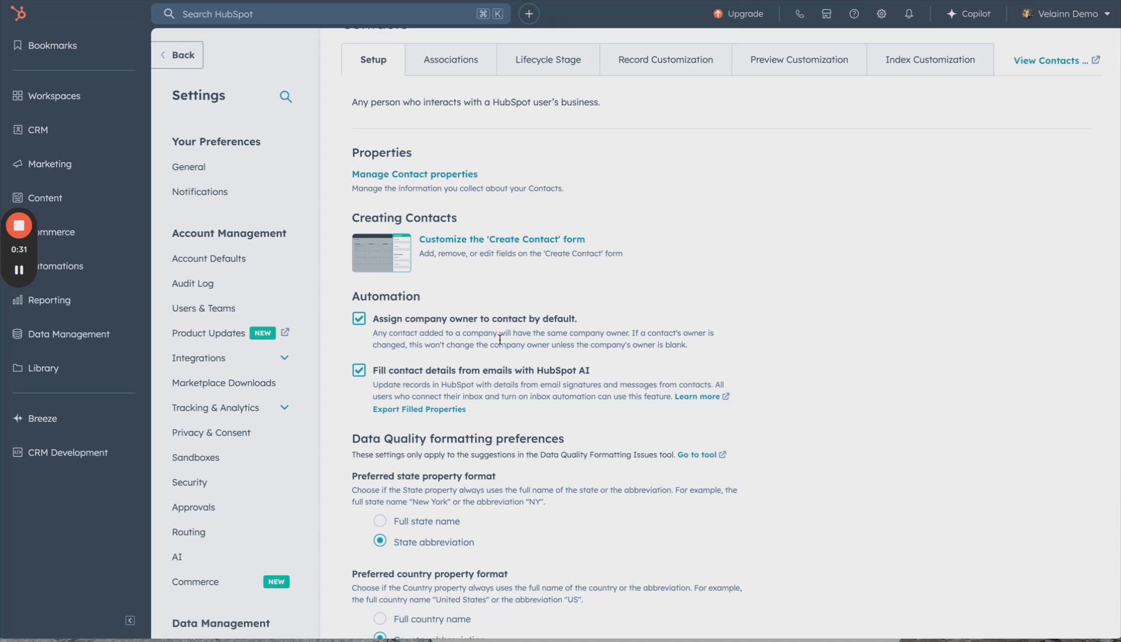
{"action": "scroll", "coordinate": [249, 480], "scroll_direction": "down", "scroll_amount": 7}
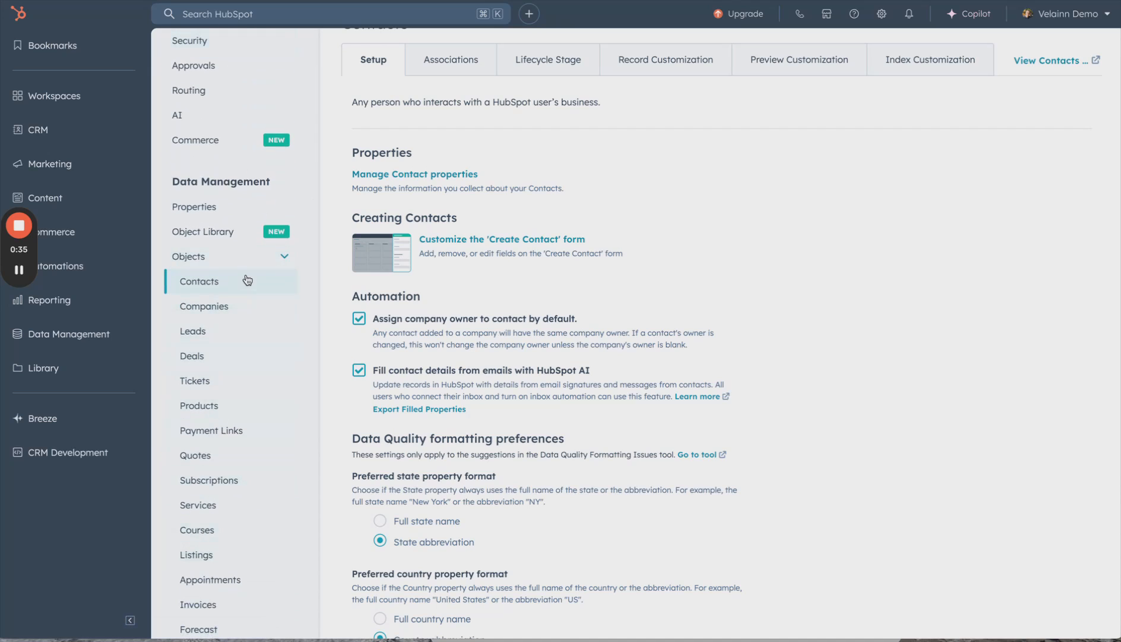
{"action": "scroll", "coordinate": [544, 226], "scroll_direction": "up", "scroll_amount": 1}
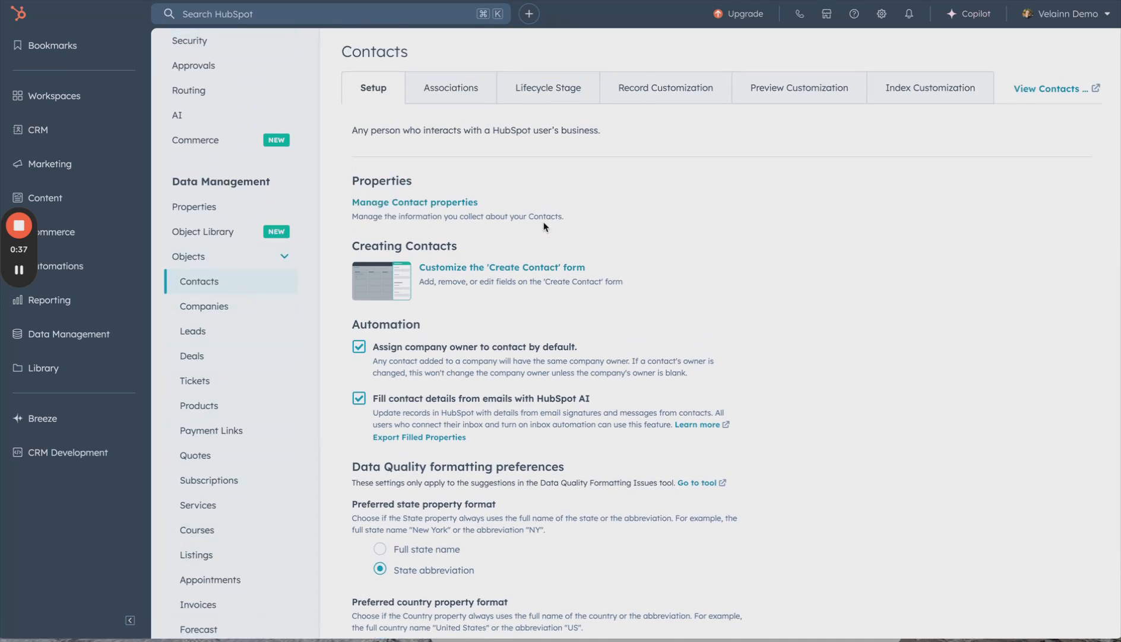
{"action": "left_click", "coordinate": [441, 203]}
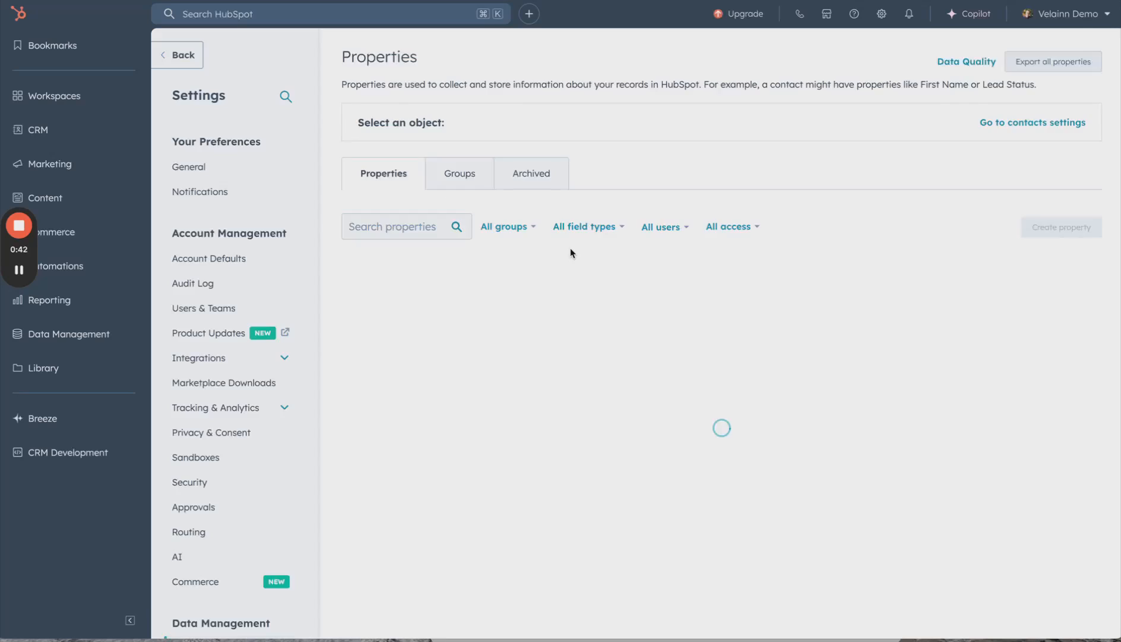
Step: Examine the list of contact properties and the groups they are organised into
{"action": "scroll", "coordinate": [570, 249], "scroll_direction": "down", "scroll_amount": 3}
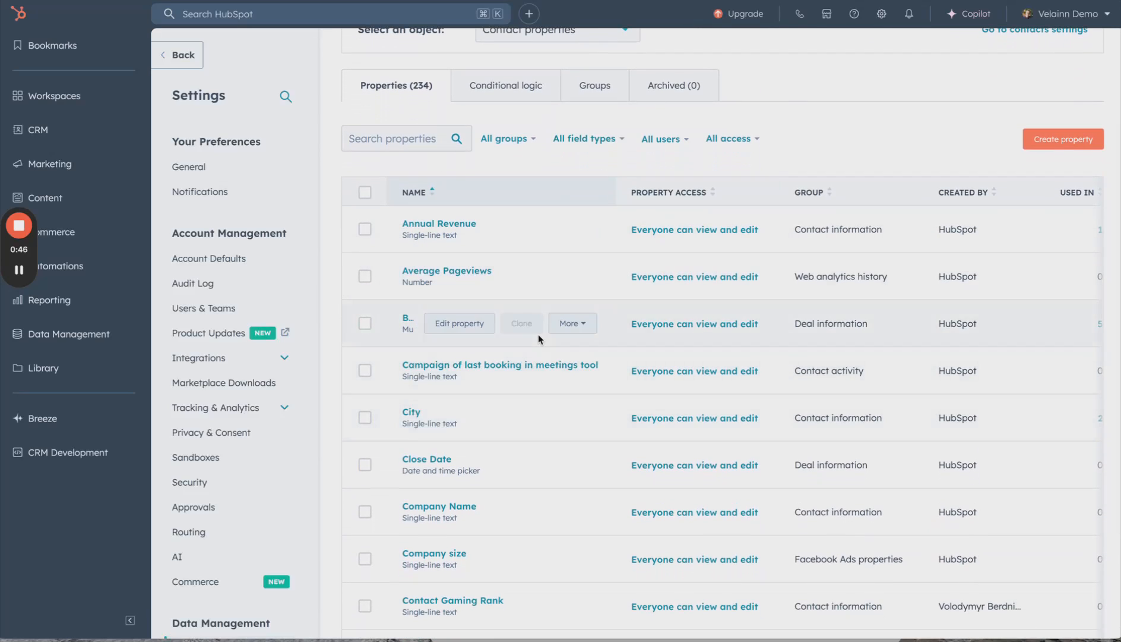
{"action": "scroll", "coordinate": [613, 314], "scroll_direction": "up", "scroll_amount": 2}
{"action": "left_click", "coordinate": [585, 132]}
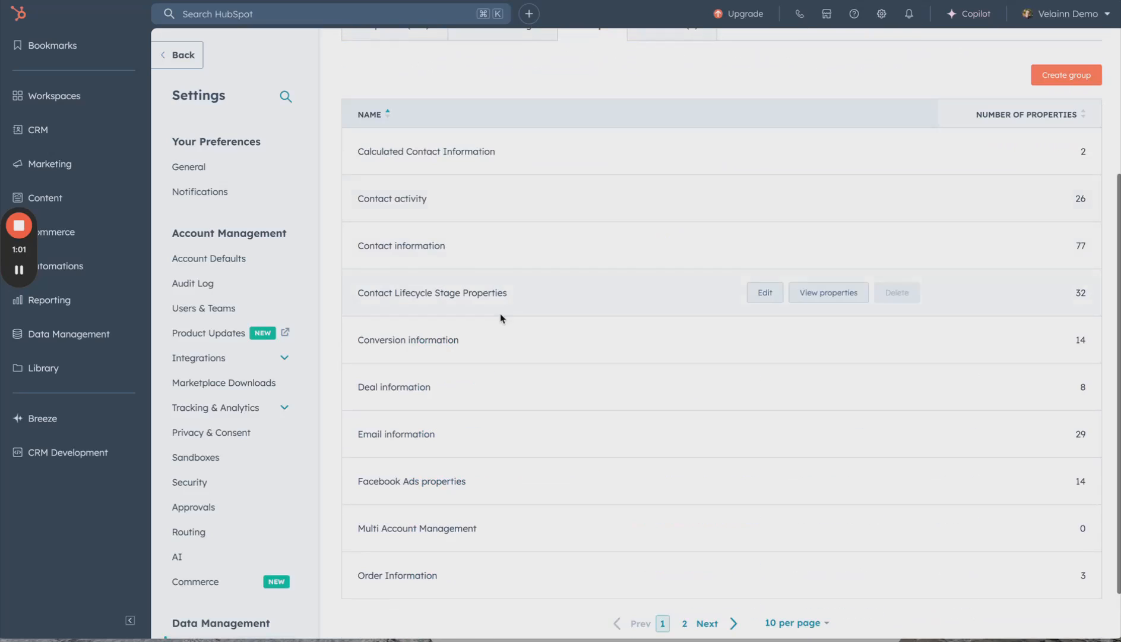
{"action": "scroll", "coordinate": [570, 455], "scroll_direction": "up", "scroll_amount": 3}
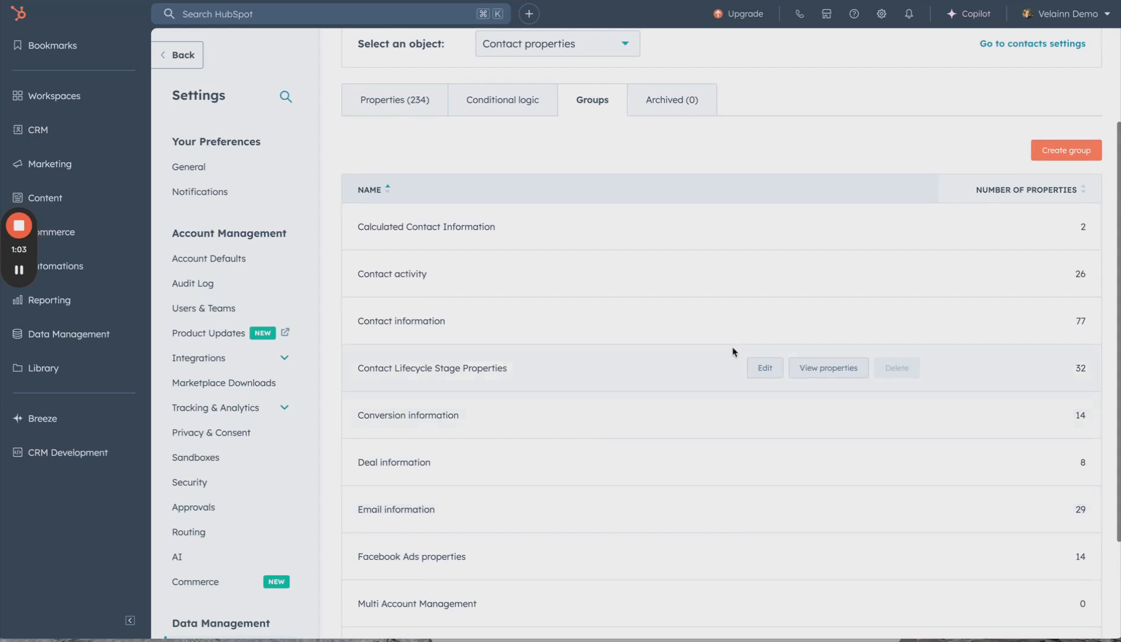
{"action": "scroll", "coordinate": [616, 195], "scroll_direction": "down", "scroll_amount": 2}
{"action": "scroll", "coordinate": [616, 199], "scroll_direction": "up", "scroll_amount": 2}
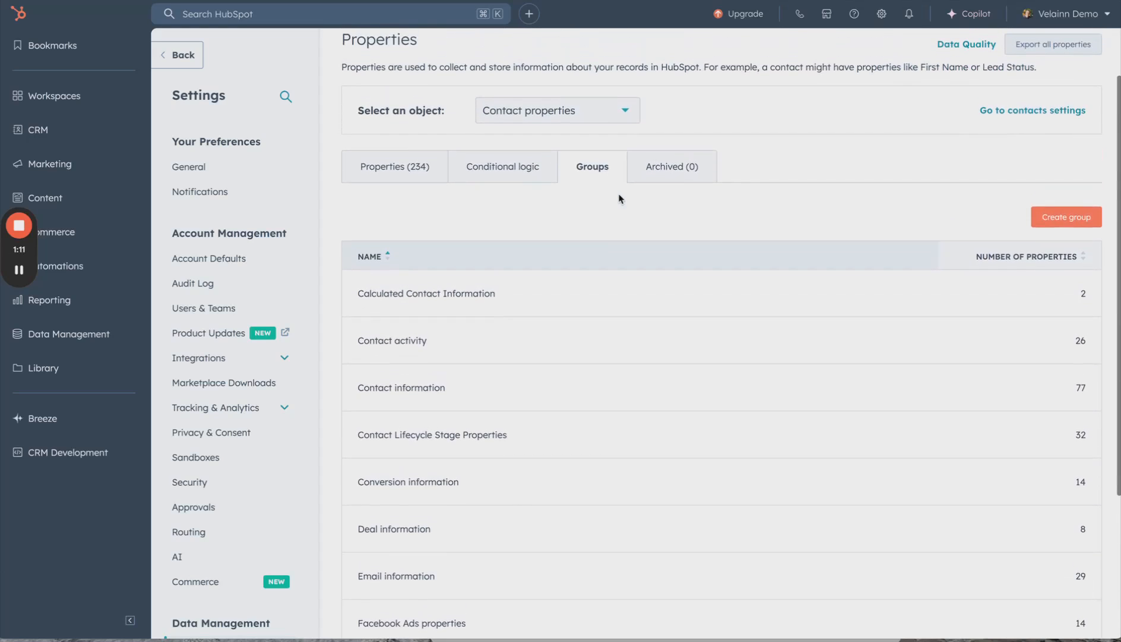
{"action": "scroll", "coordinate": [545, 288], "scroll_direction": "down", "scroll_amount": 2}
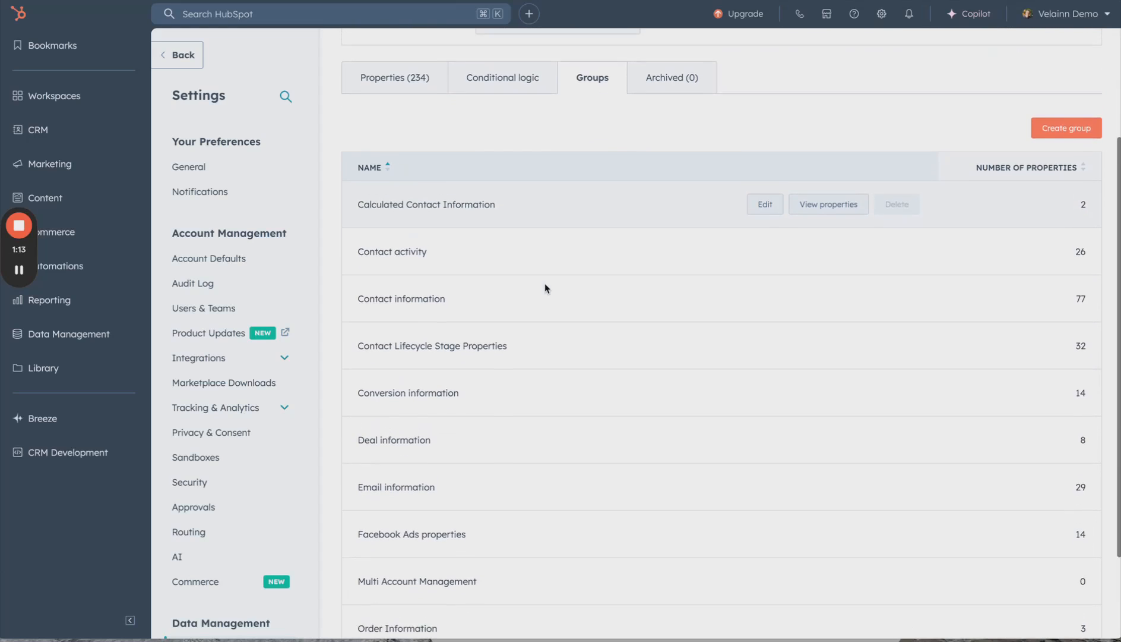
{"action": "scroll", "coordinate": [545, 289], "scroll_direction": "up", "scroll_amount": 1}
{"action": "scroll", "coordinate": [523, 390], "scroll_direction": "down", "scroll_amount": 3}
{"action": "scroll", "coordinate": [522, 390], "scroll_direction": "up", "scroll_amount": 2}
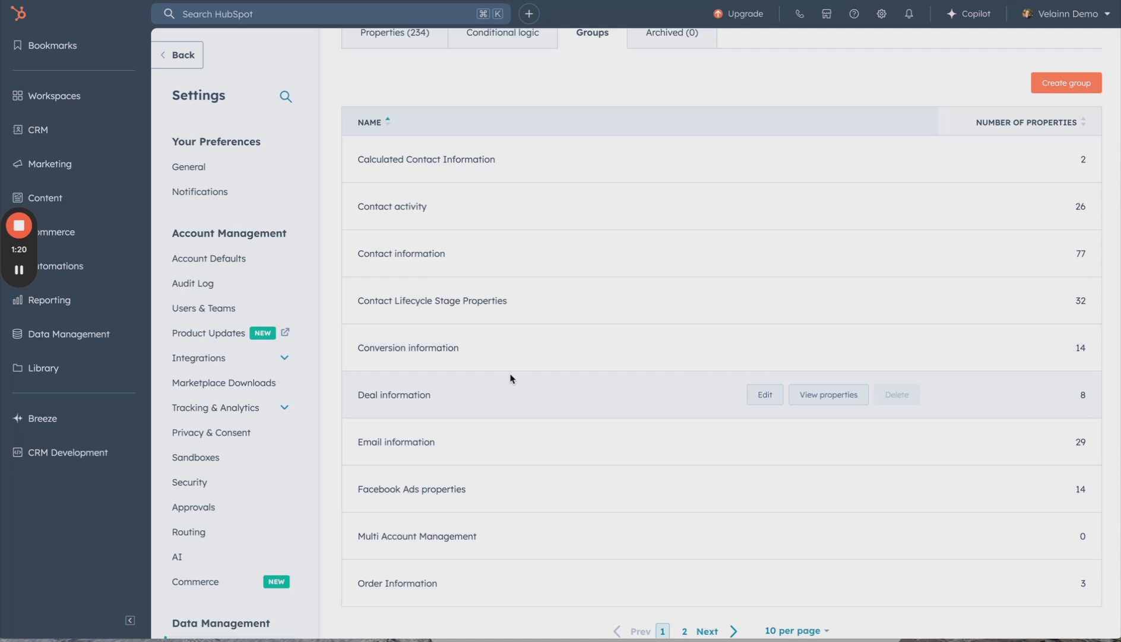
{"action": "scroll", "coordinate": [510, 378], "scroll_direction": "up", "scroll_amount": 3}
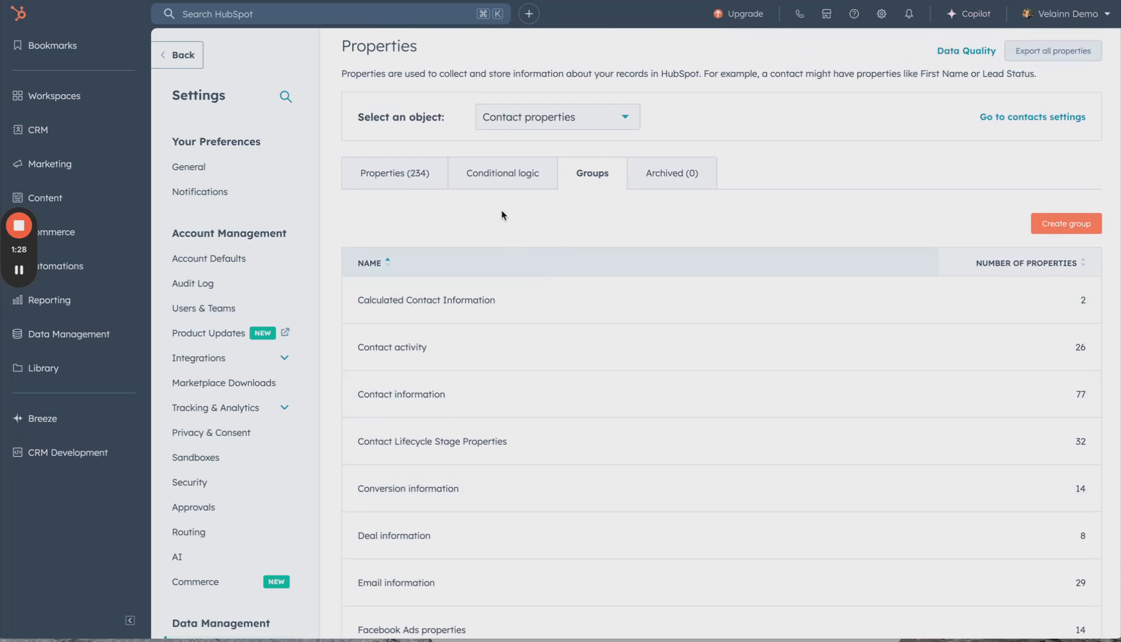
Step: Start a new contact property labelled "Technologies" in the Contact information group, leaving its description empty
{"action": "left_click", "coordinate": [398, 178]}
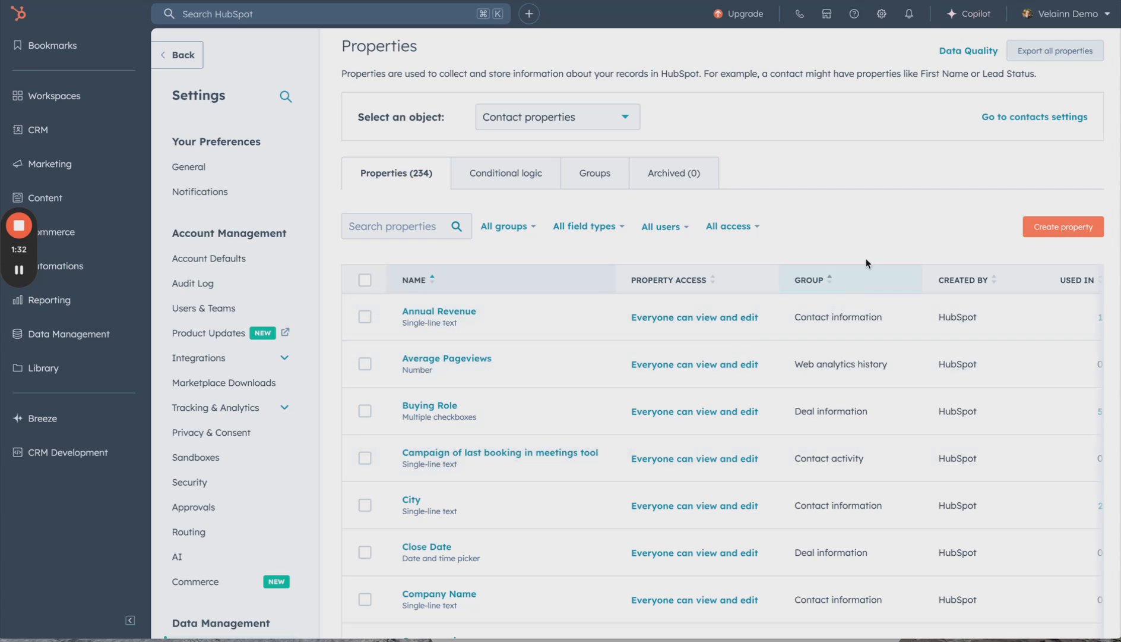
{"action": "left_click", "coordinate": [1063, 229]}
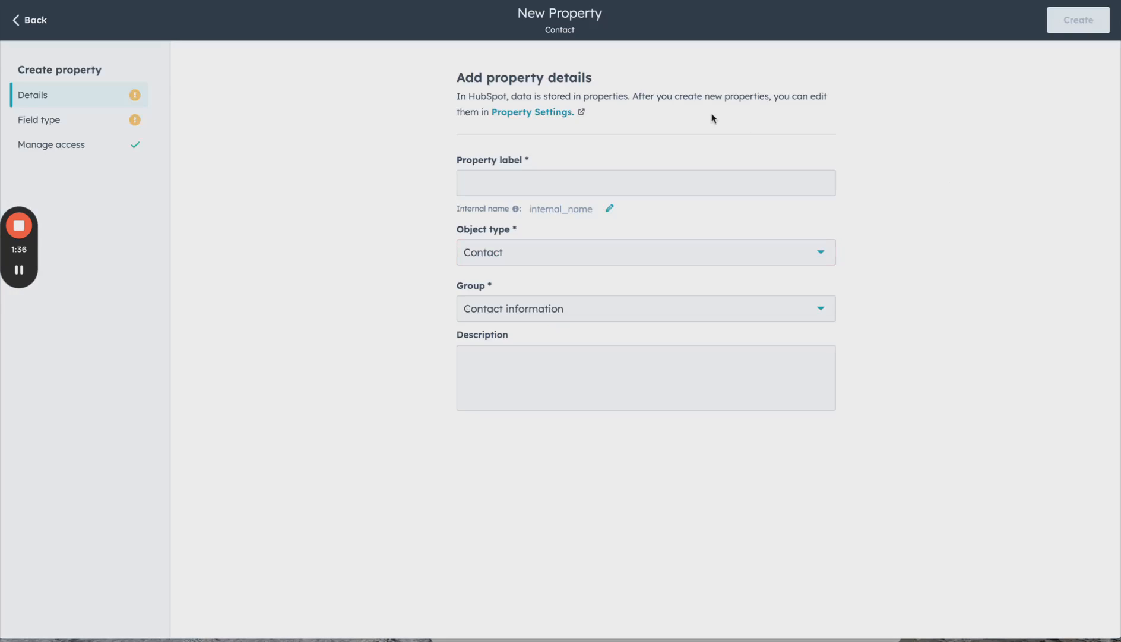
{"action": "left_click", "coordinate": [503, 184]}
{"action": "type", "text": "T"}
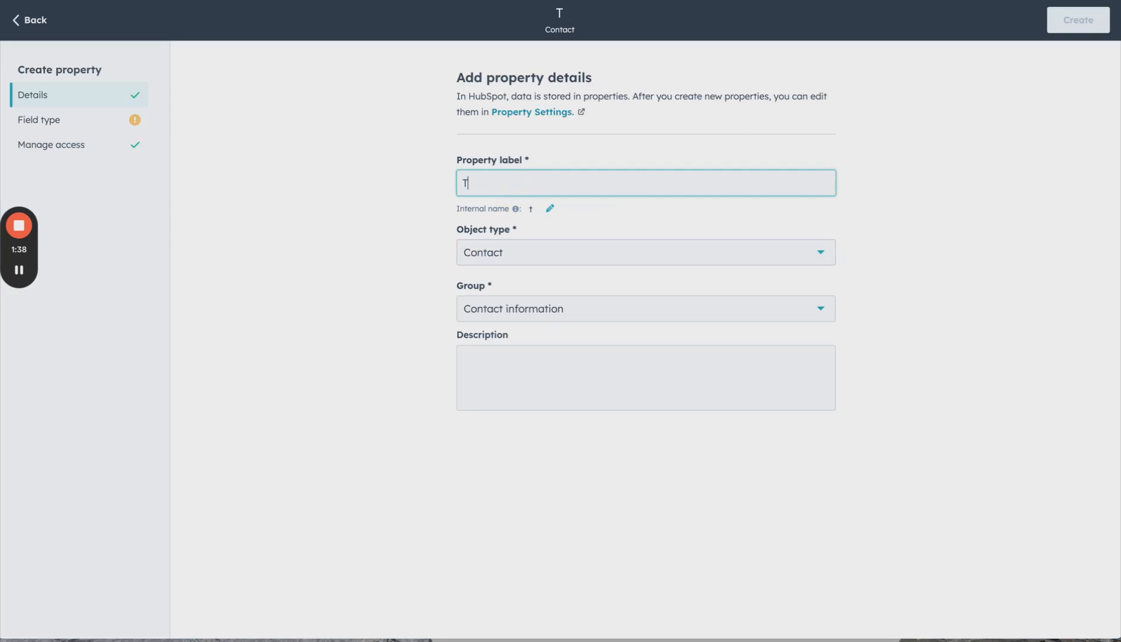
{"action": "type", "text": "echnologies"}
{"action": "left_click", "coordinate": [511, 309]}
{"action": "left_click", "coordinate": [511, 308]}
{"action": "left_click", "coordinate": [519, 373]}
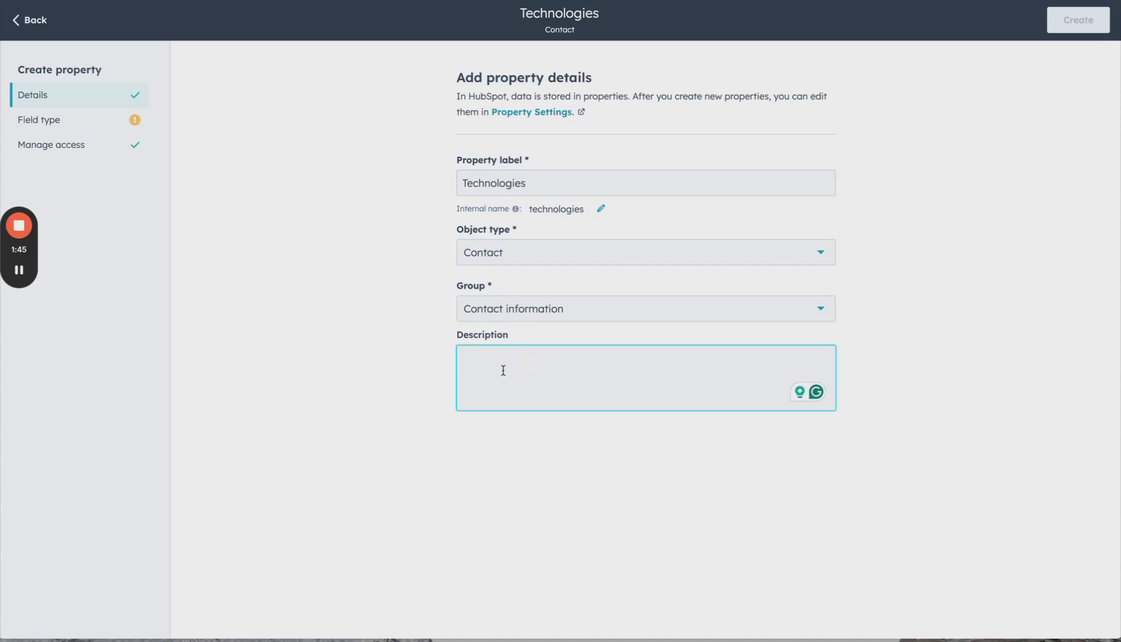
Step: Examine all the field types available for the Technologies property
{"action": "left_click", "coordinate": [93, 122]}
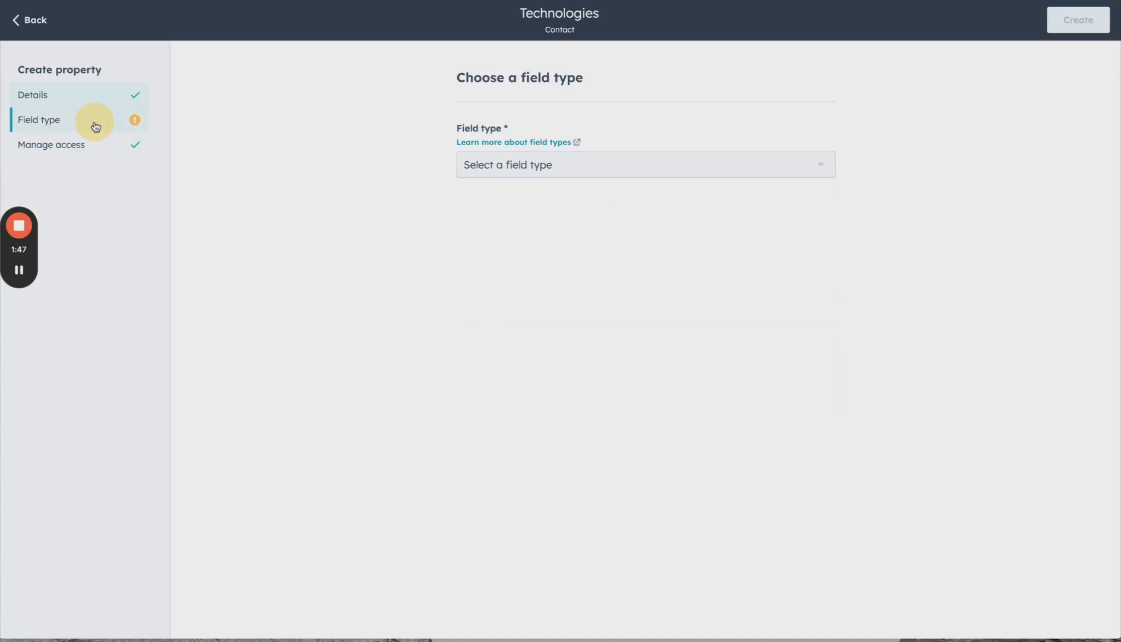
{"action": "left_click", "coordinate": [564, 165]}
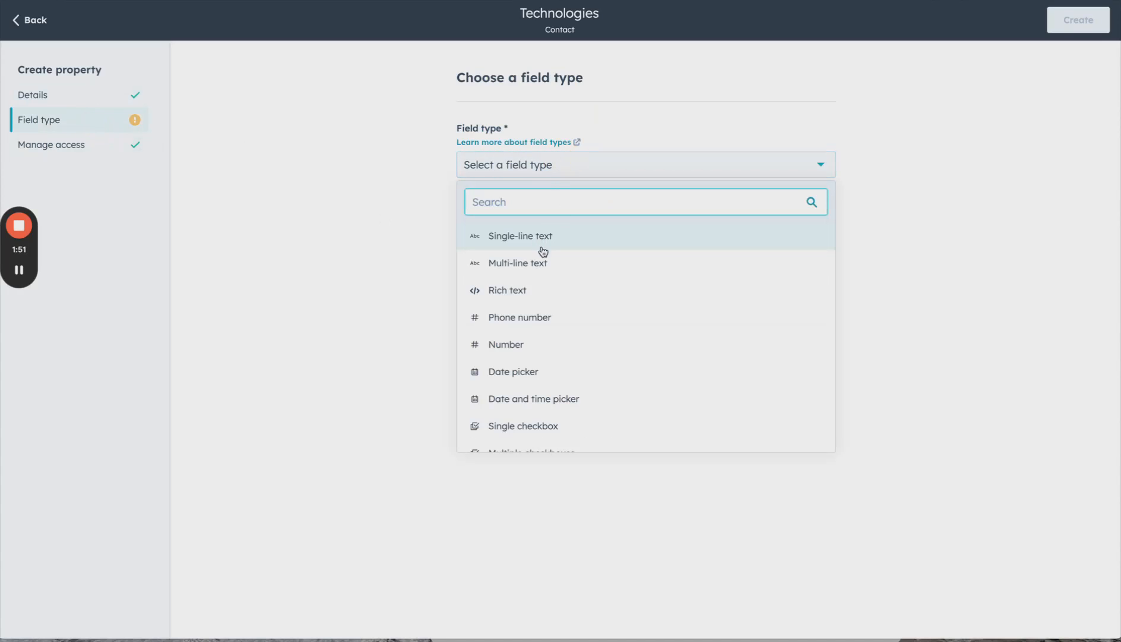
{"action": "scroll", "coordinate": [543, 243], "scroll_direction": "down", "scroll_amount": 1}
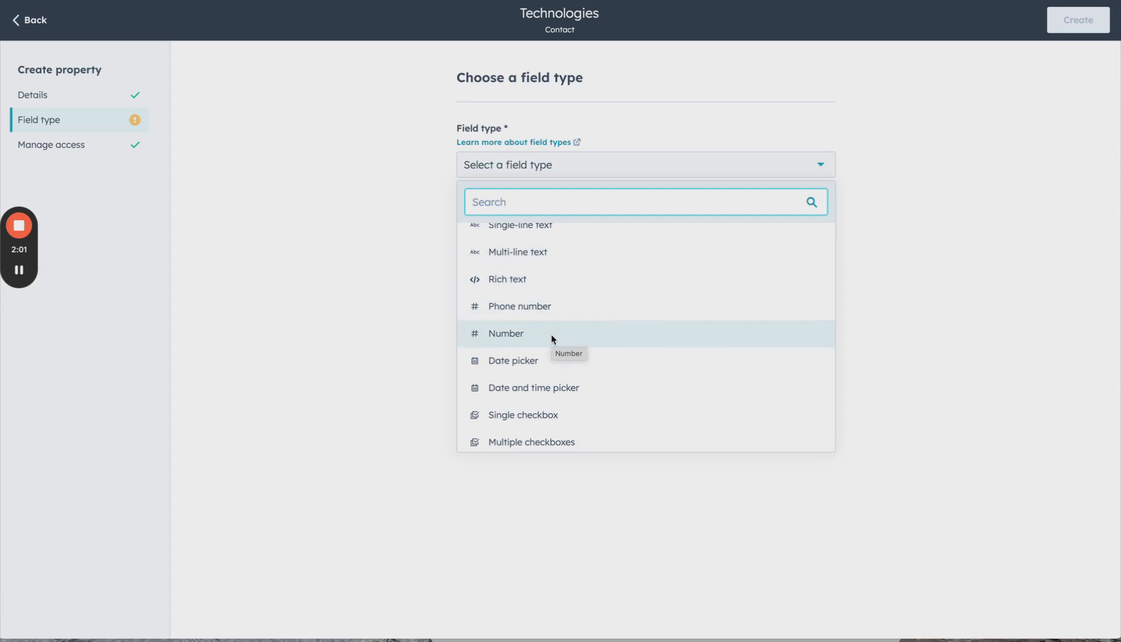
{"action": "scroll", "coordinate": [551, 334], "scroll_direction": "down", "scroll_amount": 1}
{"action": "scroll", "coordinate": [542, 298], "scroll_direction": "down", "scroll_amount": 1}
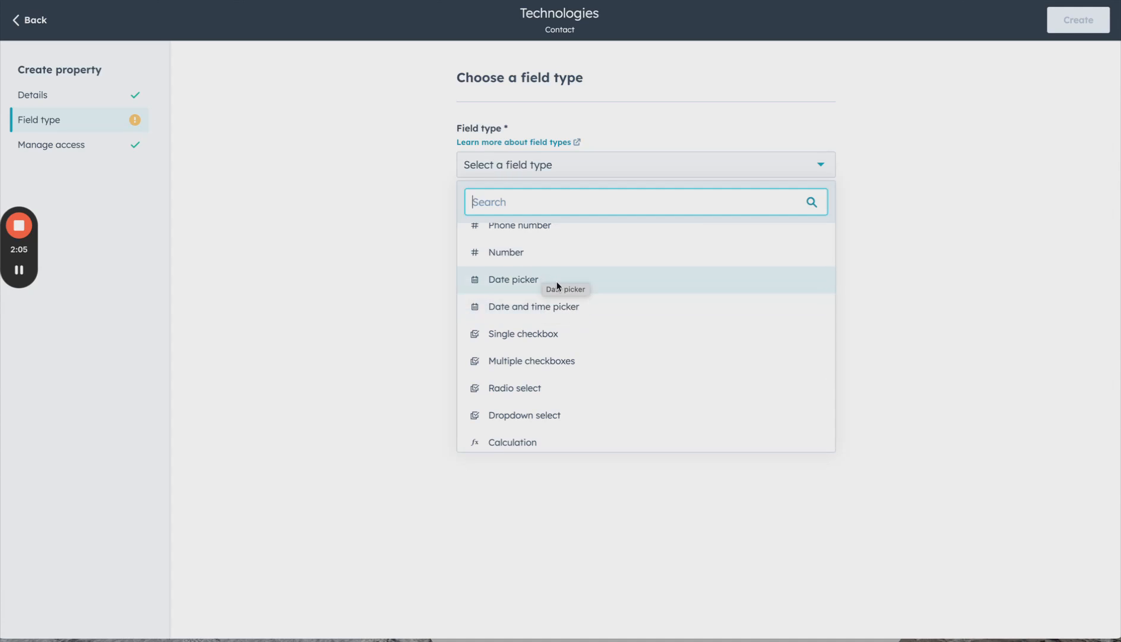
{"action": "scroll", "coordinate": [559, 333], "scroll_direction": "down", "scroll_amount": 3}
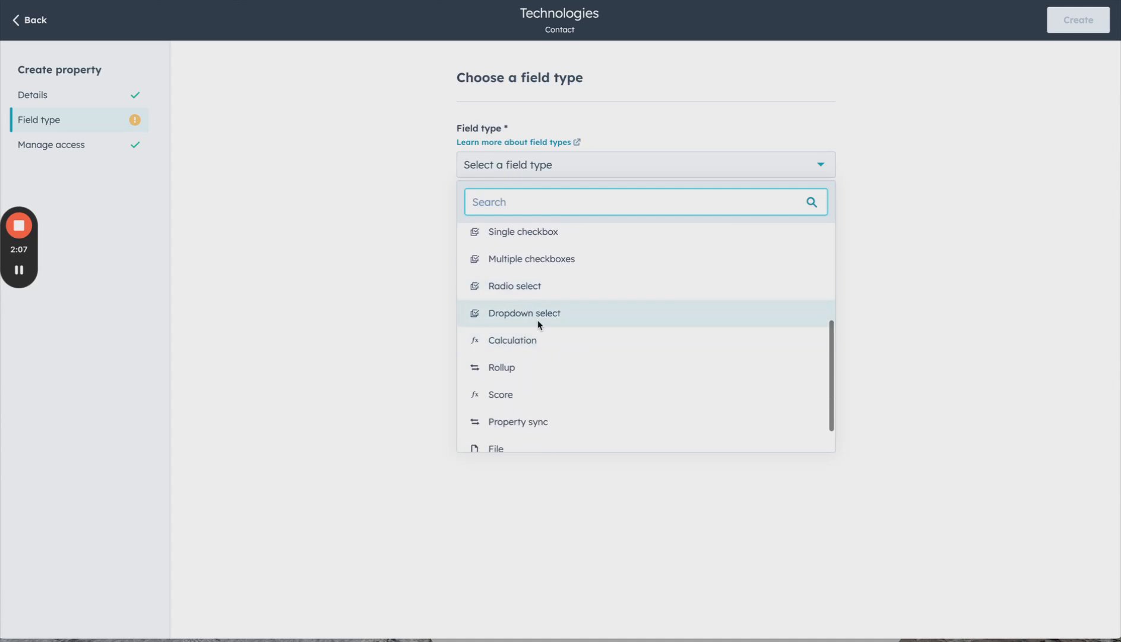
{"action": "scroll", "coordinate": [544, 340], "scroll_direction": "down", "scroll_amount": 1}
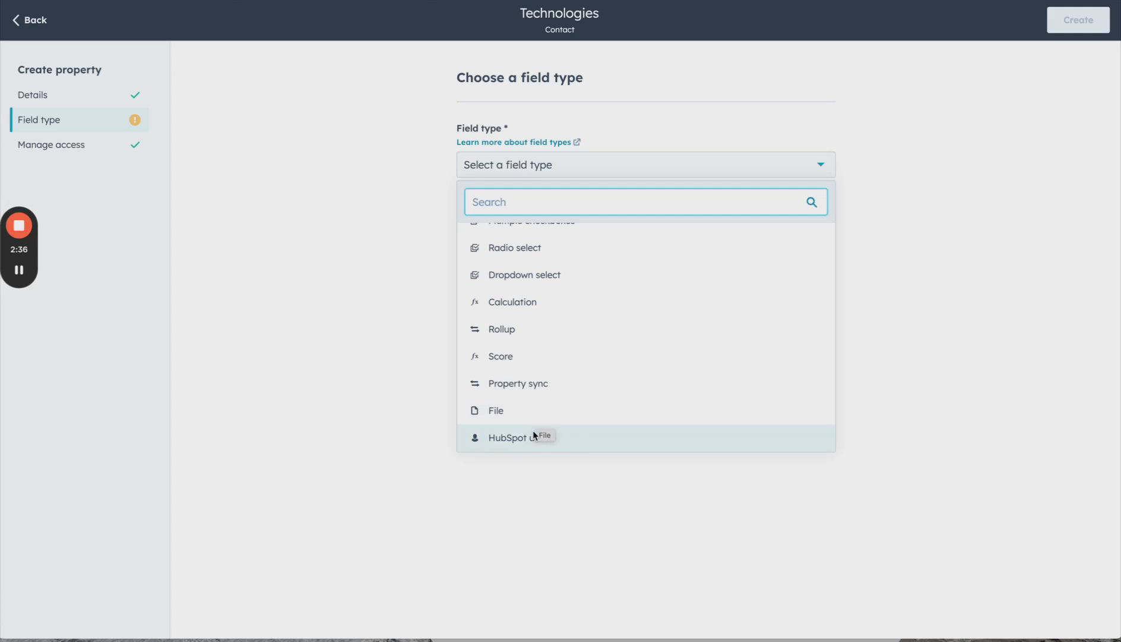
{"action": "scroll", "coordinate": [533, 380], "scroll_direction": "up", "scroll_amount": 3}
{"action": "scroll", "coordinate": [533, 380], "scroll_direction": "up", "scroll_amount": 2}
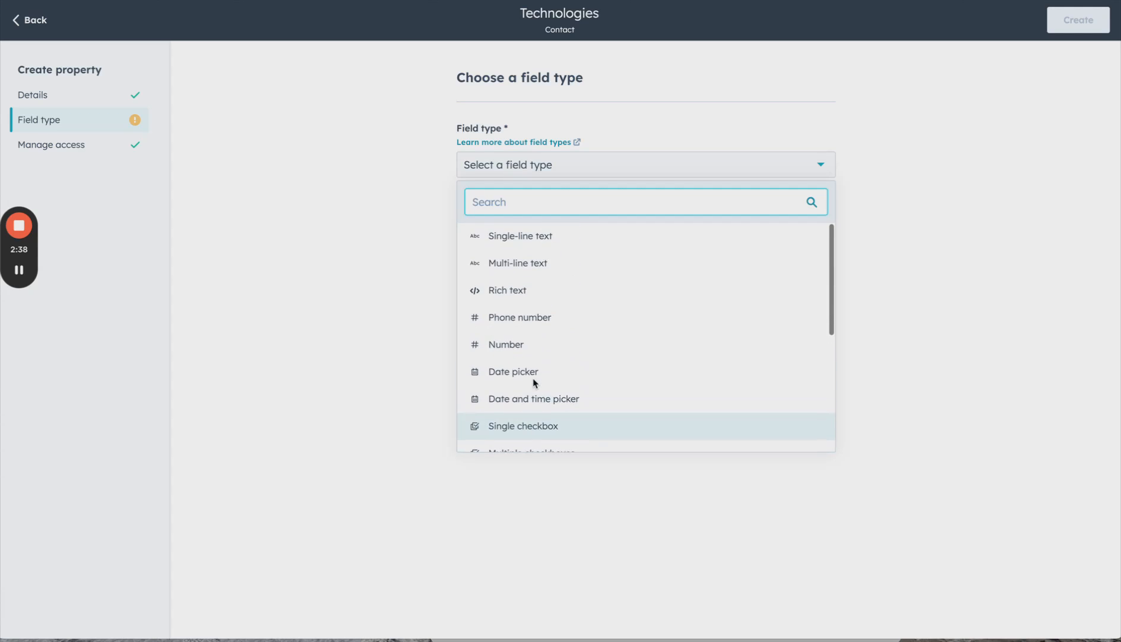
Step: Set the field type of the Technologies property to Dropdown select
{"action": "scroll", "coordinate": [533, 380], "scroll_direction": "down", "scroll_amount": 1}
{"action": "scroll", "coordinate": [534, 382], "scroll_direction": "down", "scroll_amount": 2}
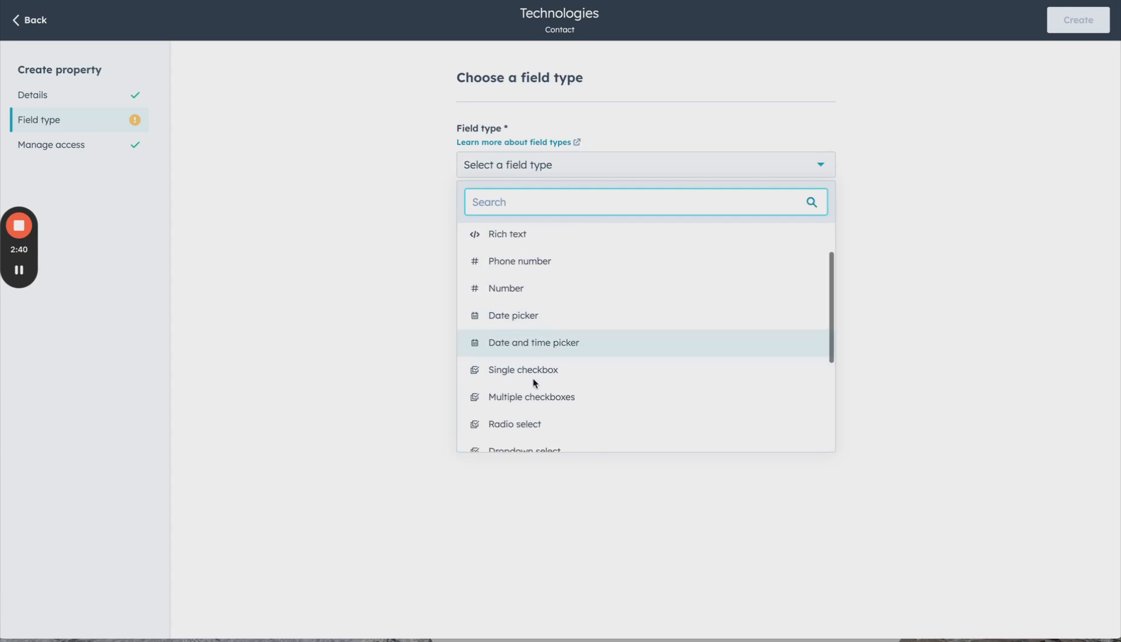
{"action": "scroll", "coordinate": [523, 390], "scroll_direction": "down", "scroll_amount": 1}
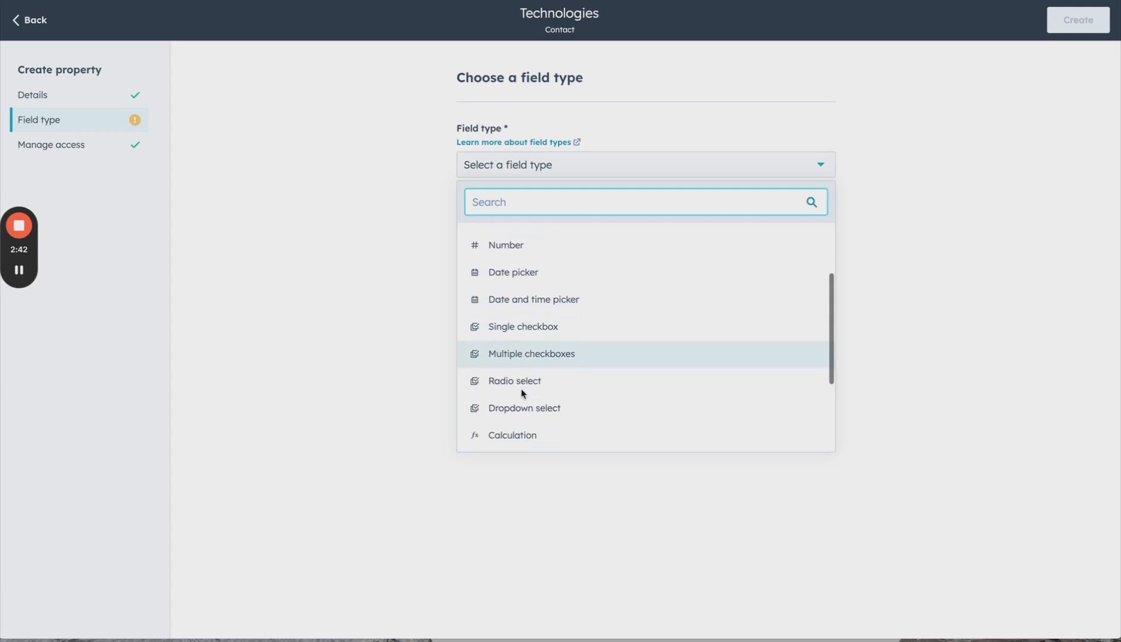
{"action": "left_click", "coordinate": [526, 409]}
Step: Add four dropdown options to the Technologies property: Ruby on Rails, Wordpress, Drupal and HubSpot CMS
{"action": "left_click", "coordinate": [488, 349]}
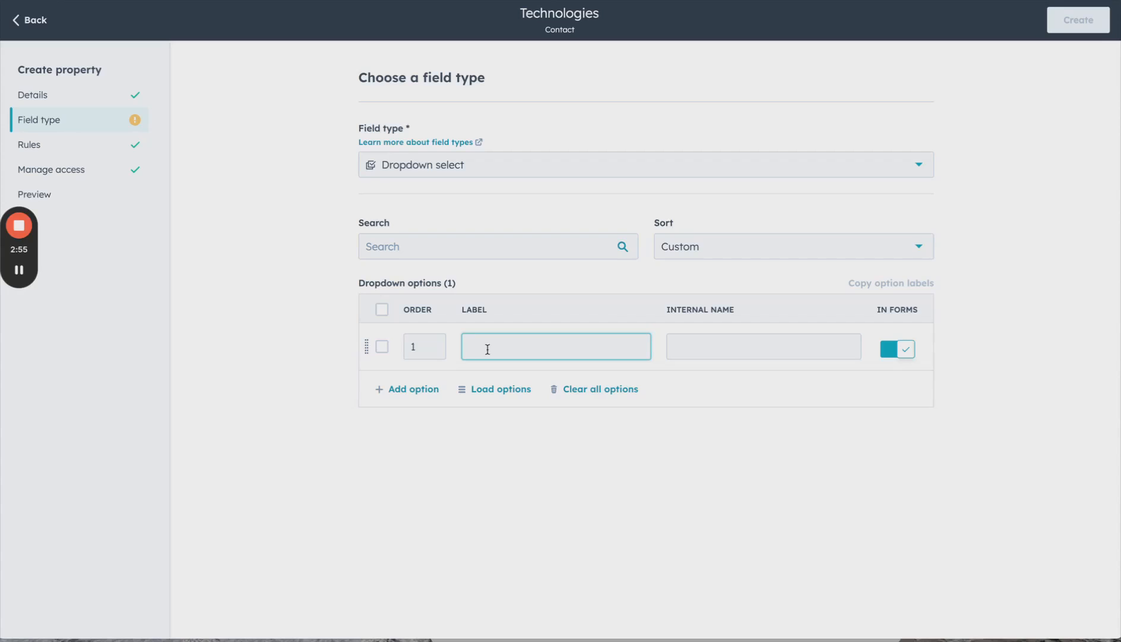
{"action": "type", "text": "Ruby on Rails"}
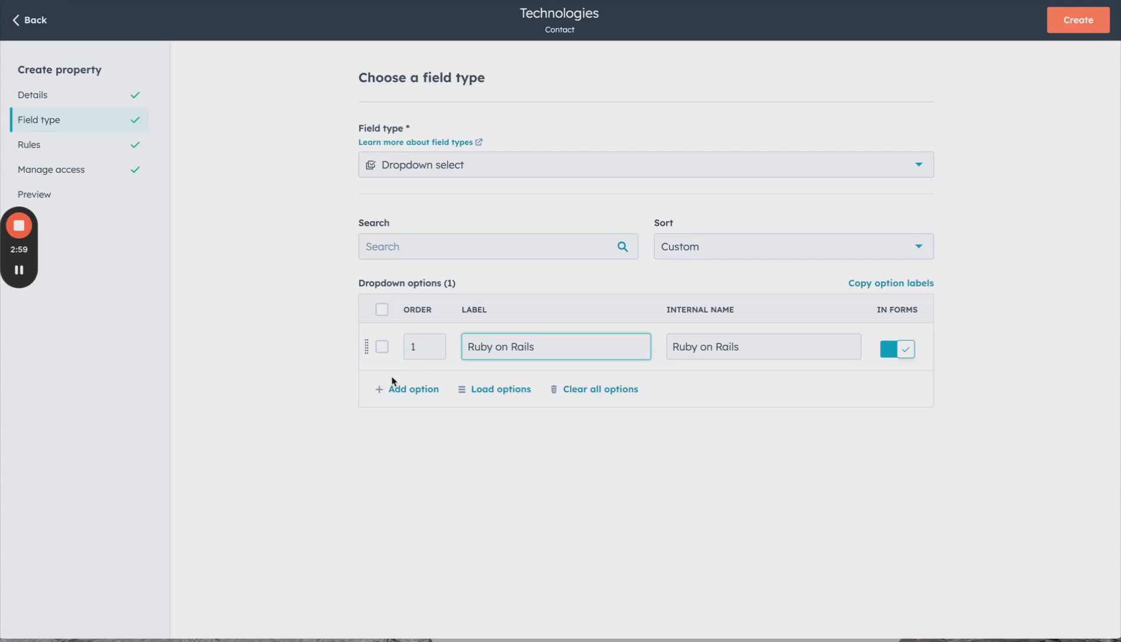
{"action": "left_click", "coordinate": [399, 388]}
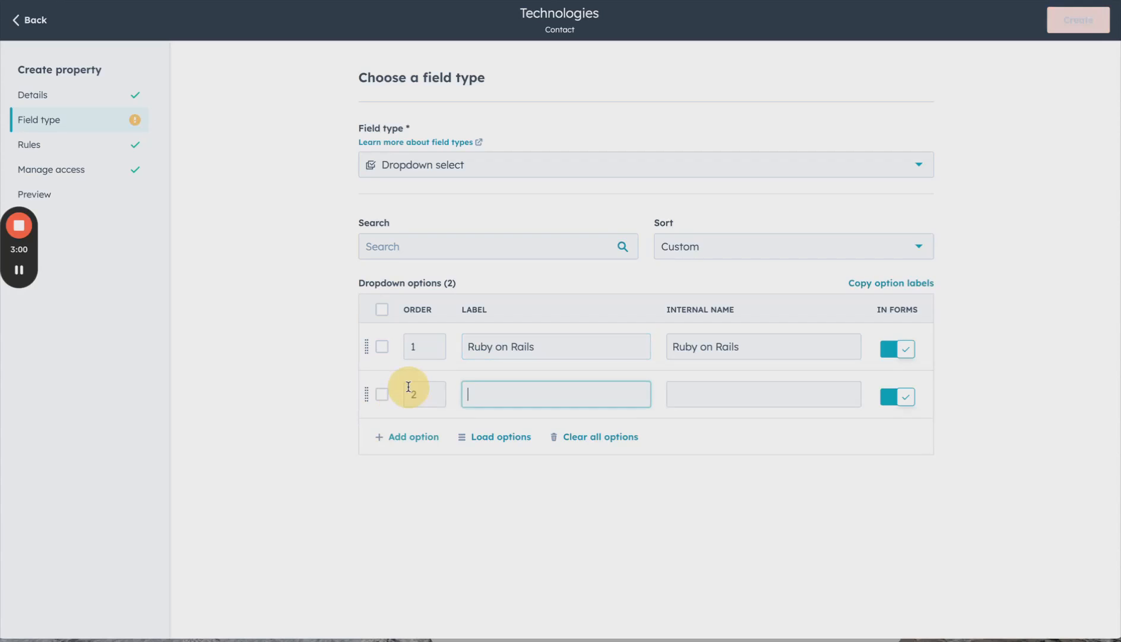
{"action": "type", "text": "Wordpress"}
{"action": "left_click", "coordinate": [429, 435]}
{"action": "type", "text": "Drupal"}
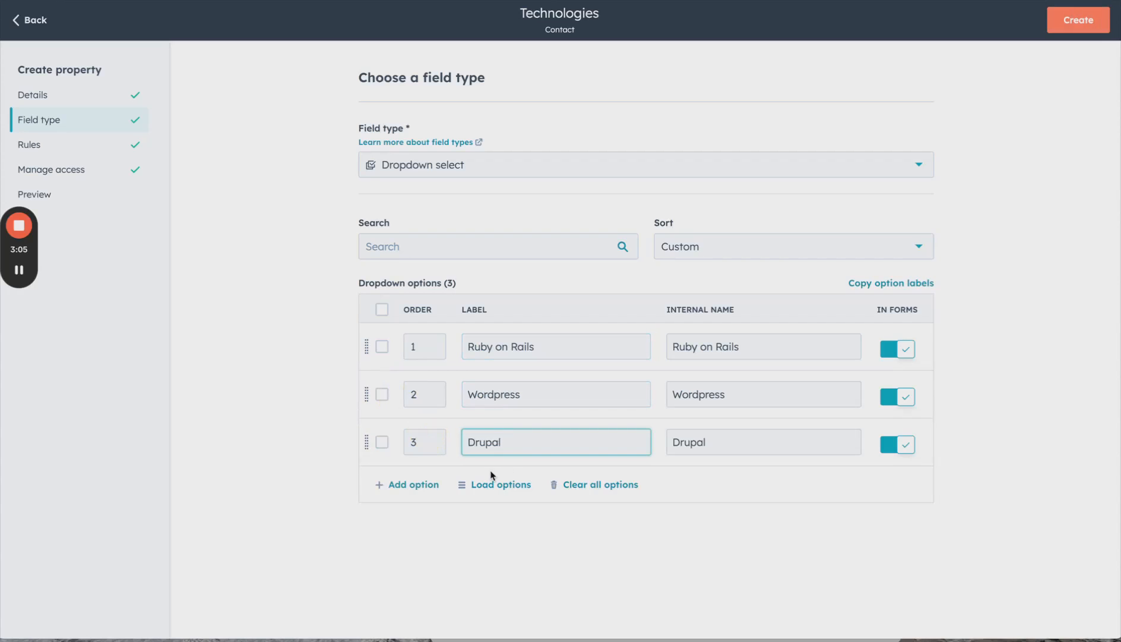
{"action": "left_click", "coordinate": [416, 484]}
{"action": "type", "text": "HubSpot CMS"}
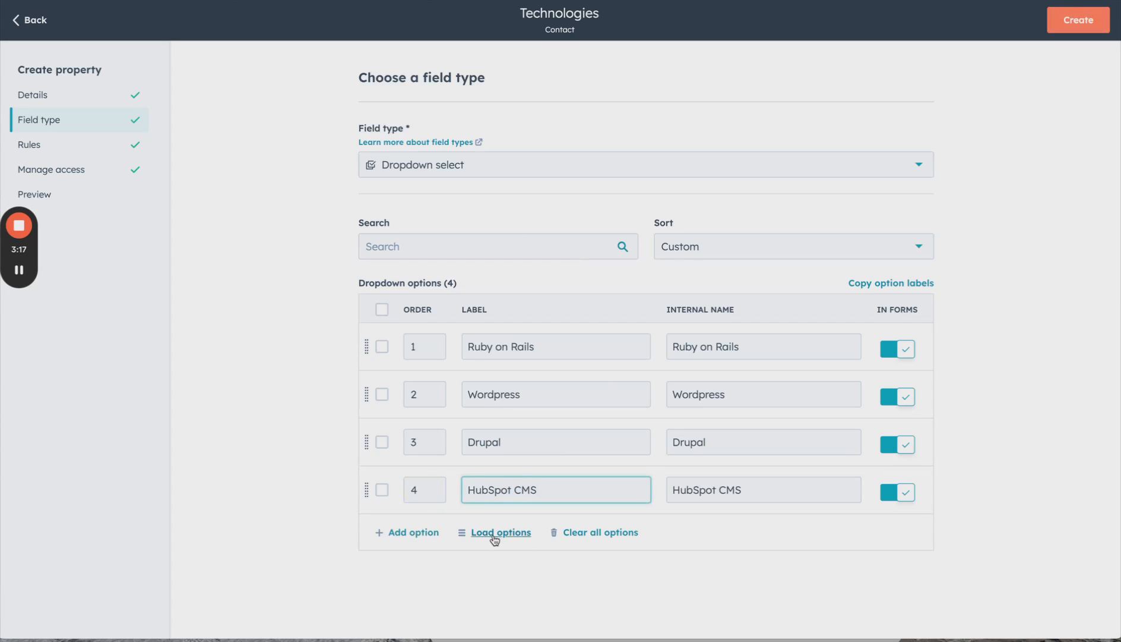
Step: Look at the preset and paste-your-own ways of loading dropdown options, without loading any
{"action": "left_click", "coordinate": [495, 533]}
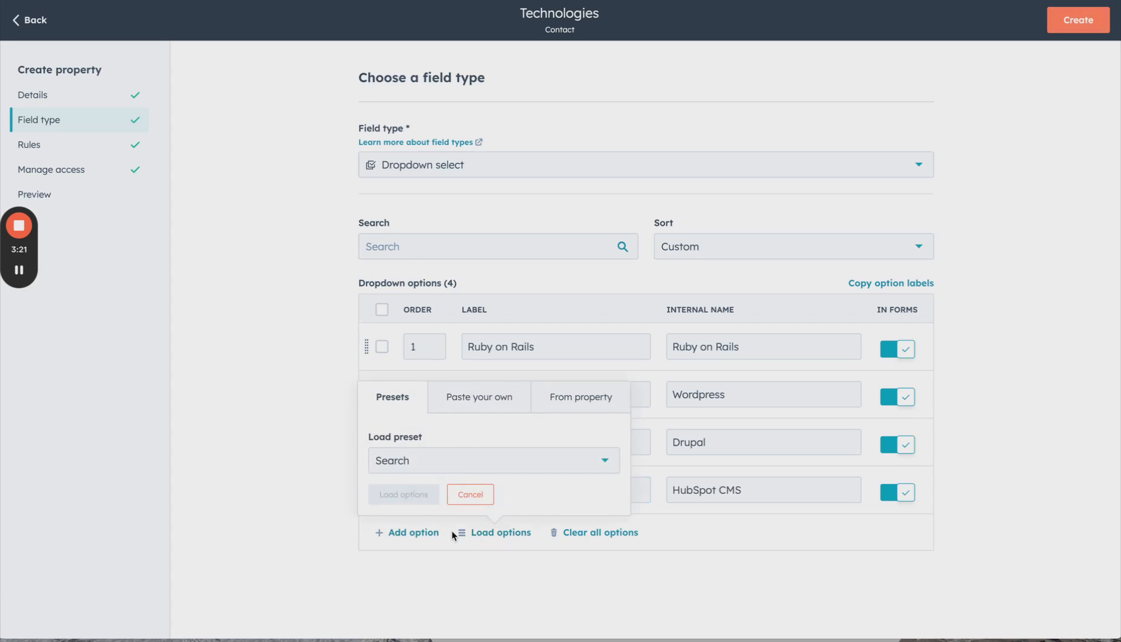
{"action": "left_click", "coordinate": [477, 399]}
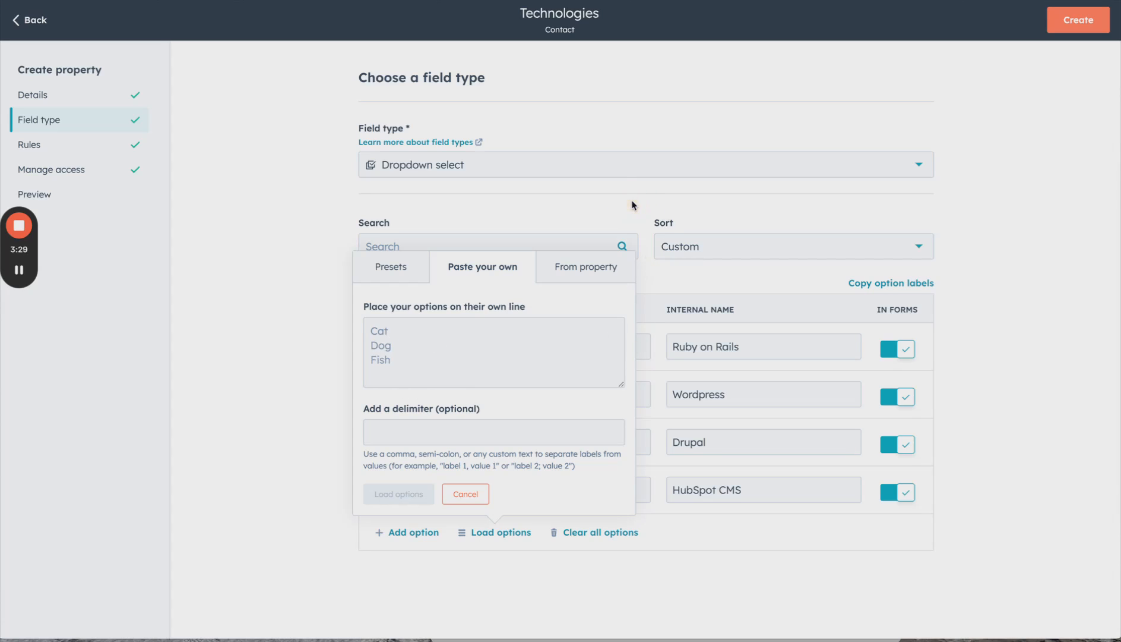
{"action": "left_click", "coordinate": [475, 500]}
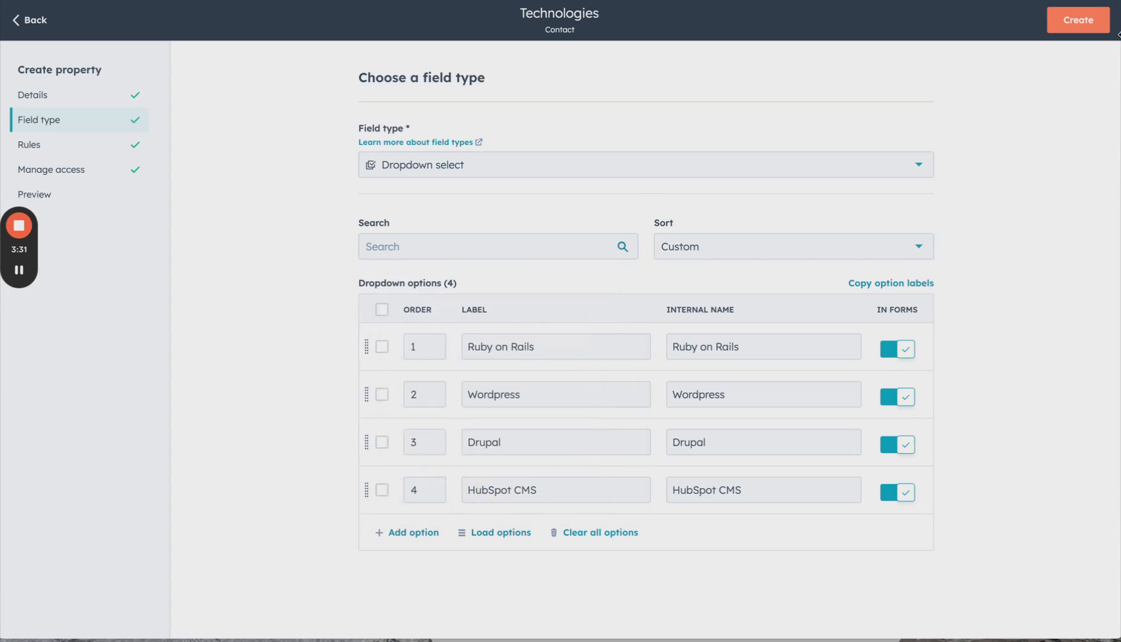
Step: Create the Technologies property, search the contact properties for "techn" and view the property's details
{"action": "left_click", "coordinate": [1085, 27]}
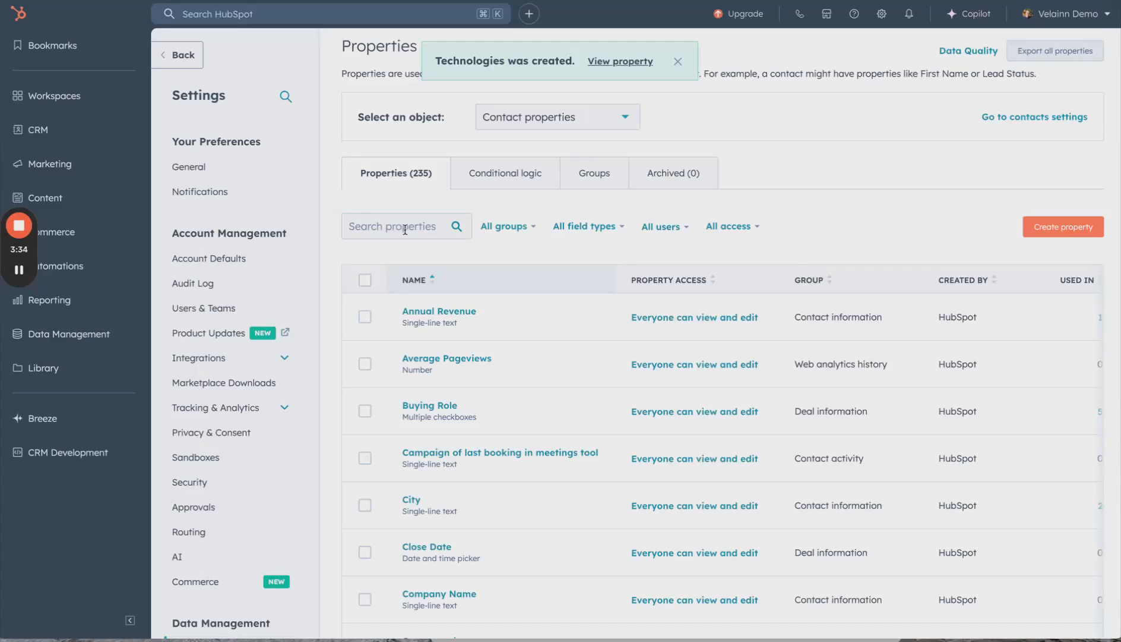
{"action": "left_click", "coordinate": [402, 228]}
{"action": "type", "text": "techn"}
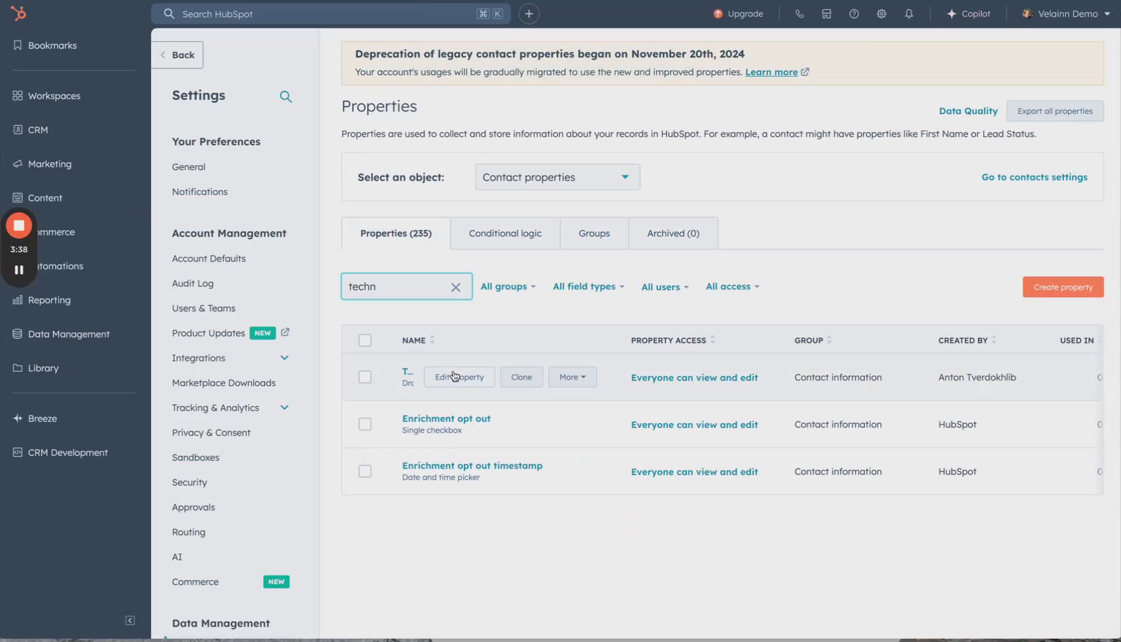
{"action": "left_click", "coordinate": [455, 375]}
{"action": "left_click", "coordinate": [35, 20]}
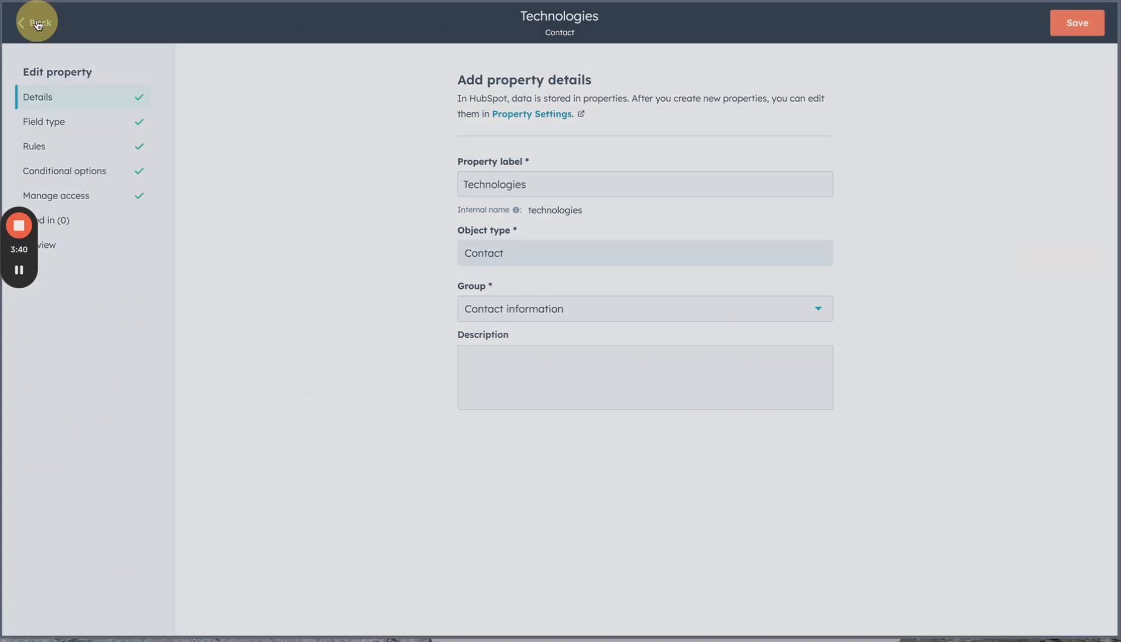
Step: In the CRM contacts list, add the Technologies column and move it to the top of the selected columns
{"action": "left_click", "coordinate": [48, 128]}
{"action": "left_click", "coordinate": [202, 144]}
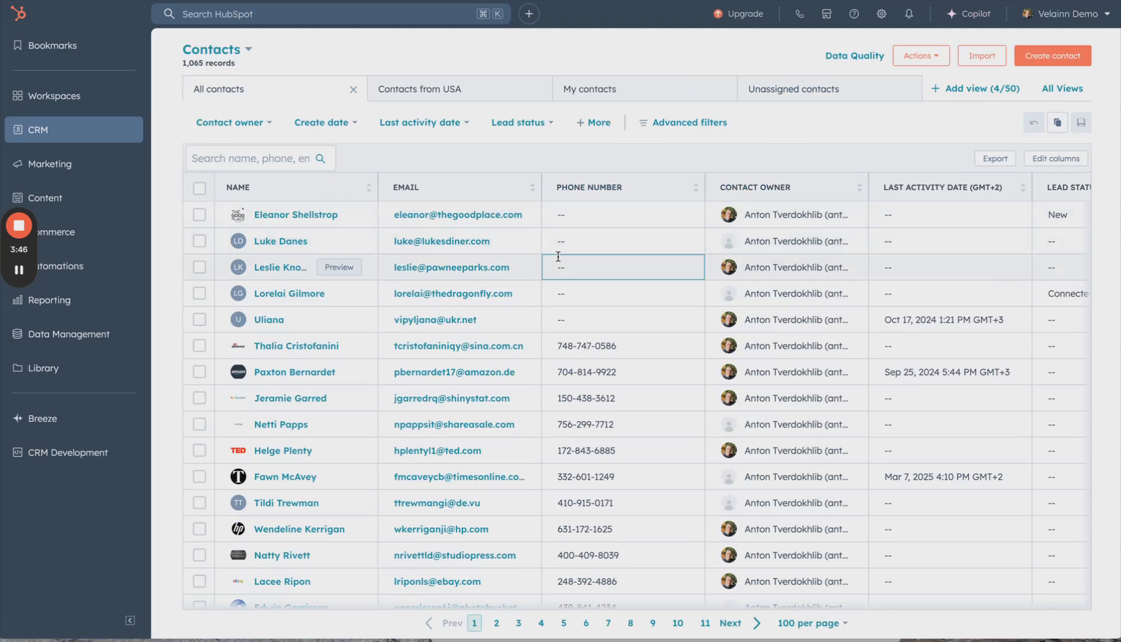
{"action": "scroll", "coordinate": [737, 240], "scroll_direction": "right", "scroll_amount": 2}
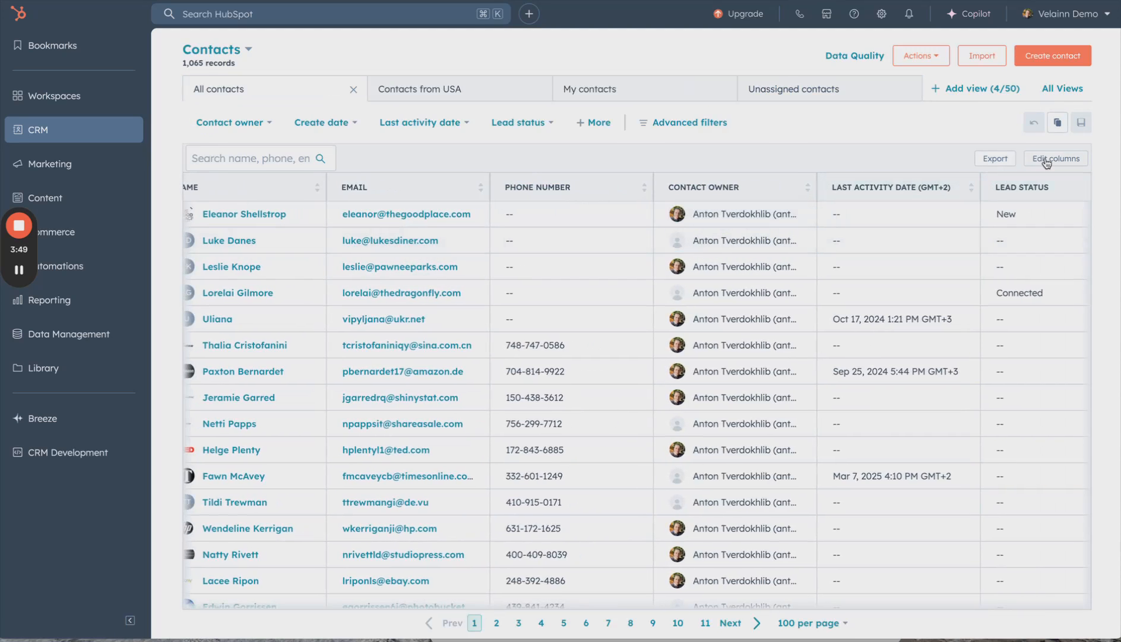
{"action": "left_click", "coordinate": [1047, 159]}
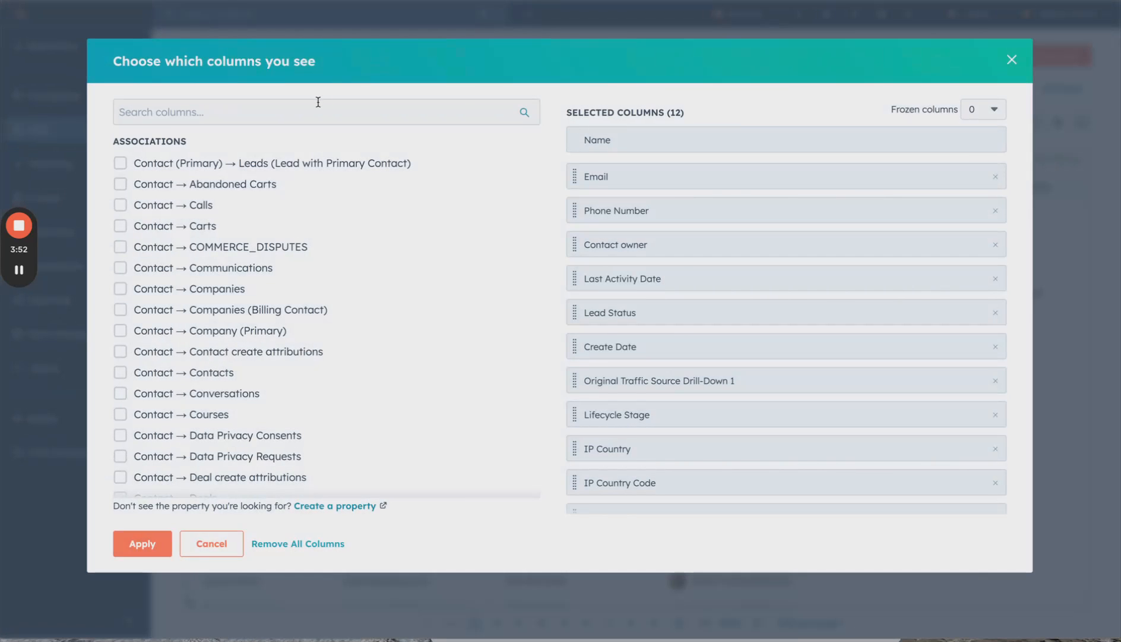
{"action": "left_click", "coordinate": [318, 107]}
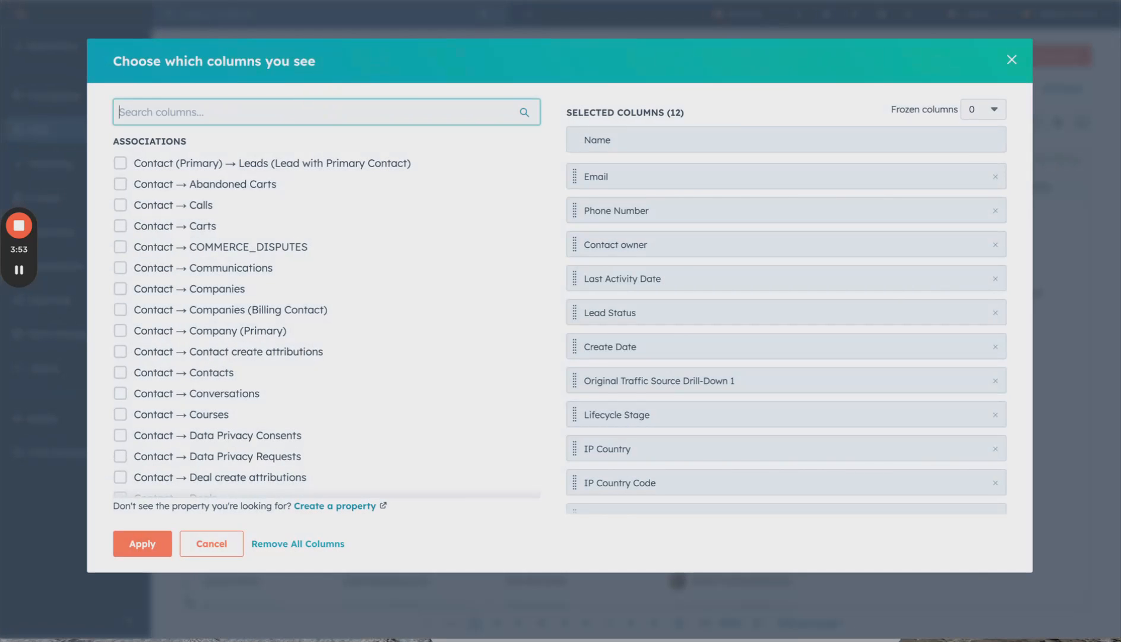
{"action": "type", "text": "tech"}
{"action": "left_click", "coordinate": [161, 165]}
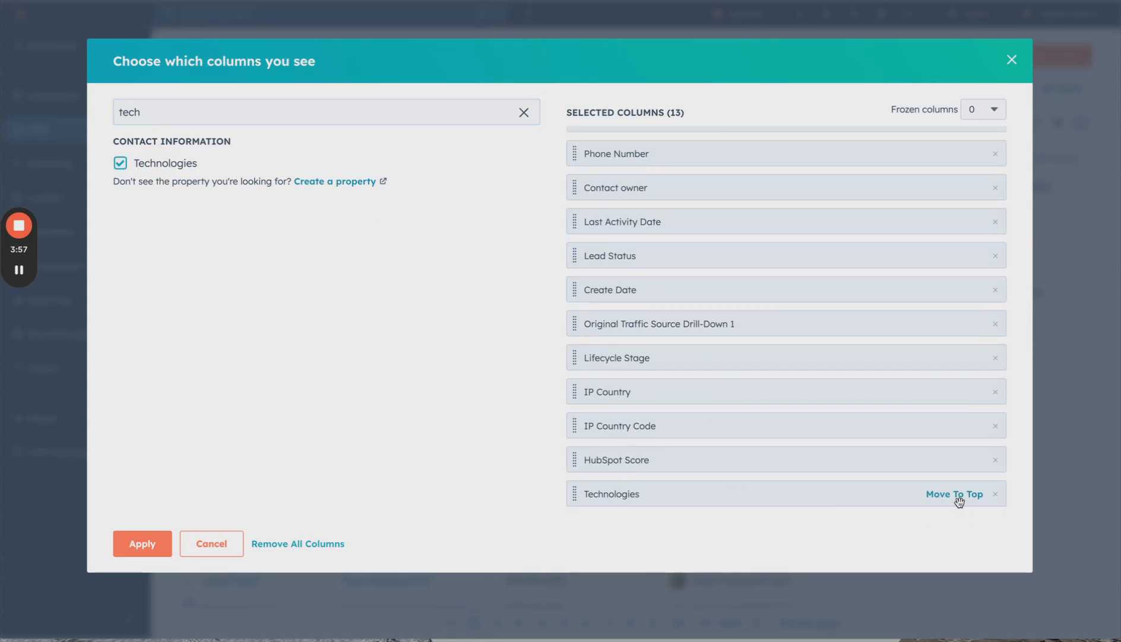
{"action": "left_click", "coordinate": [951, 495]}
{"action": "left_click", "coordinate": [142, 543]}
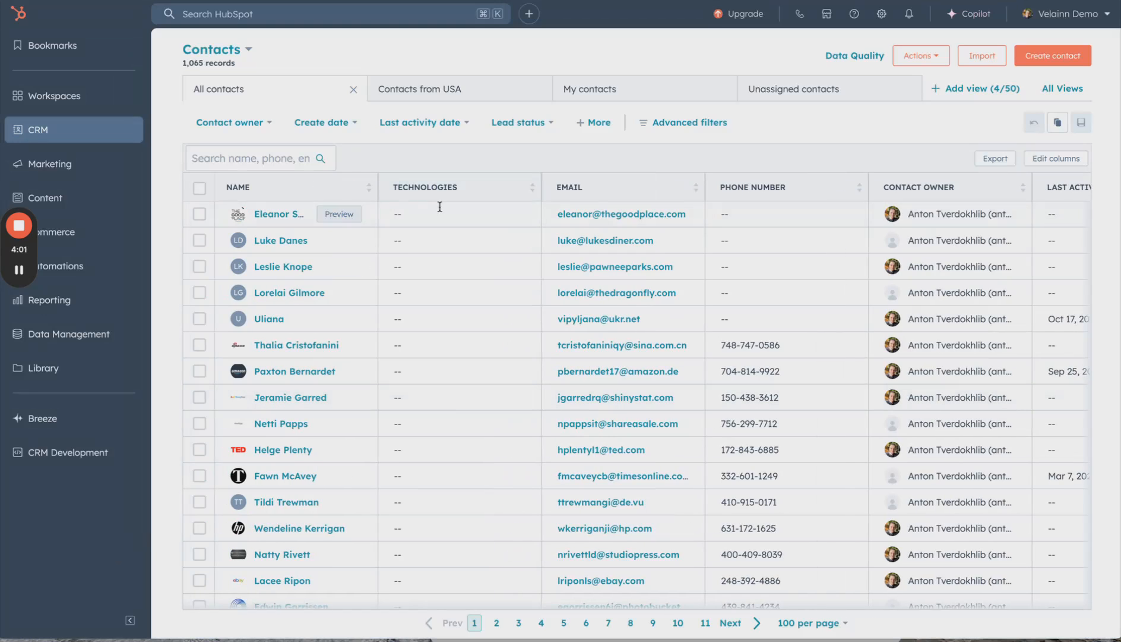
Step: Set Technologies to Ruby on Rails, Wordpress and Drupal for the contacts with amazon.de, timesonline and photobucket emails respectively, and save
{"action": "scroll", "coordinate": [437, 255], "scroll_direction": "down", "scroll_amount": 3}
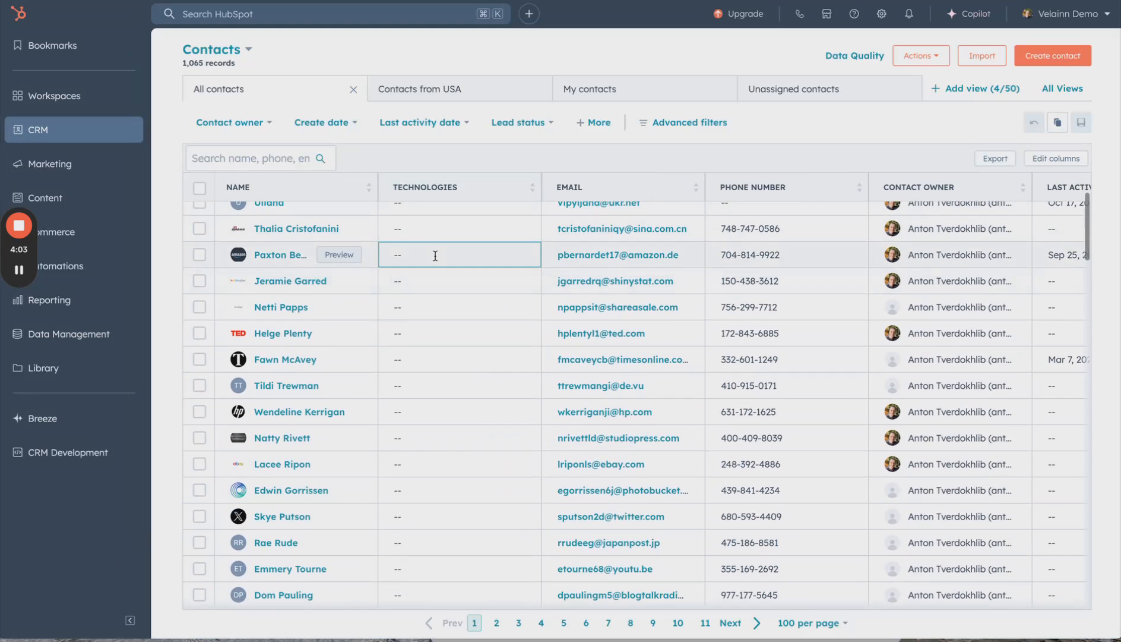
{"action": "left_click", "coordinate": [433, 253]}
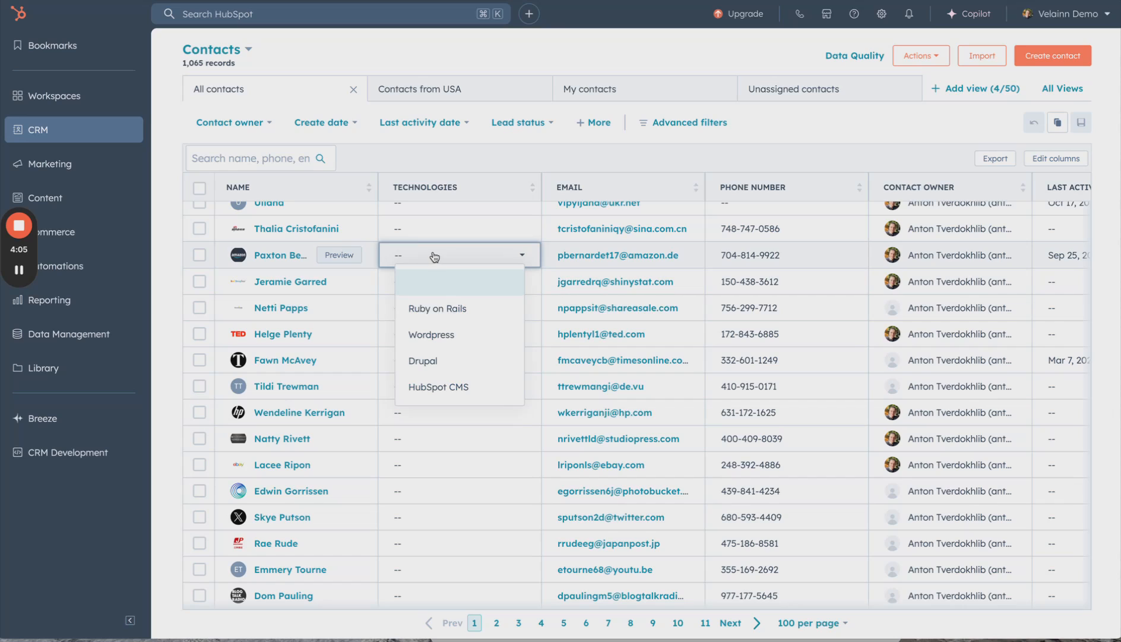
{"action": "left_click", "coordinate": [438, 308]}
{"action": "left_click", "coordinate": [434, 362]}
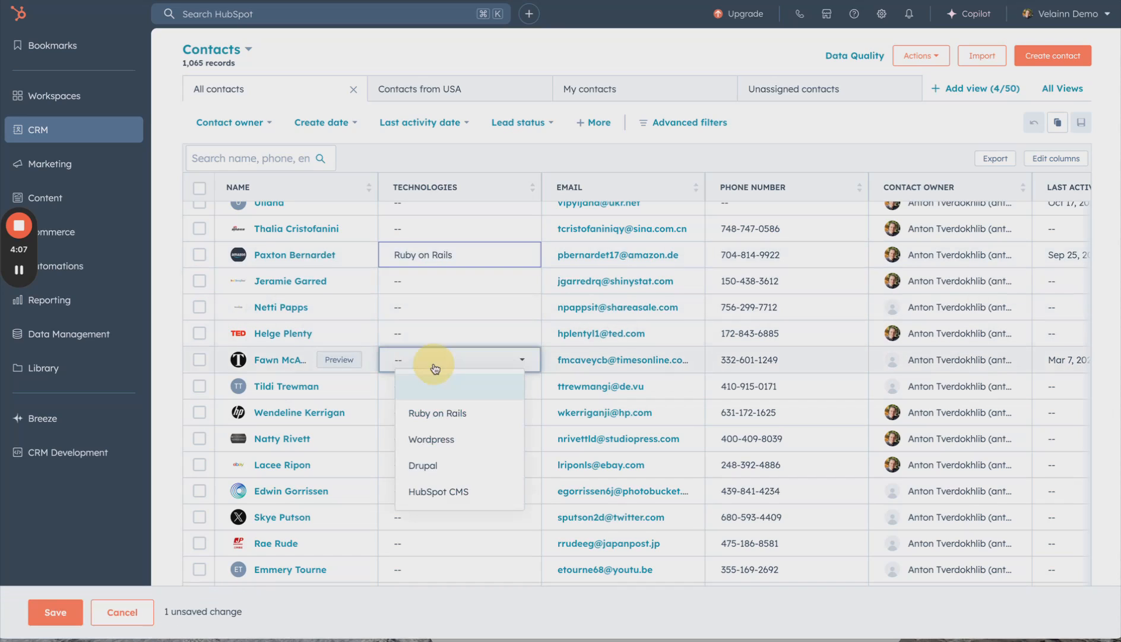
{"action": "left_click", "coordinate": [451, 439]}
{"action": "left_click", "coordinate": [443, 481]}
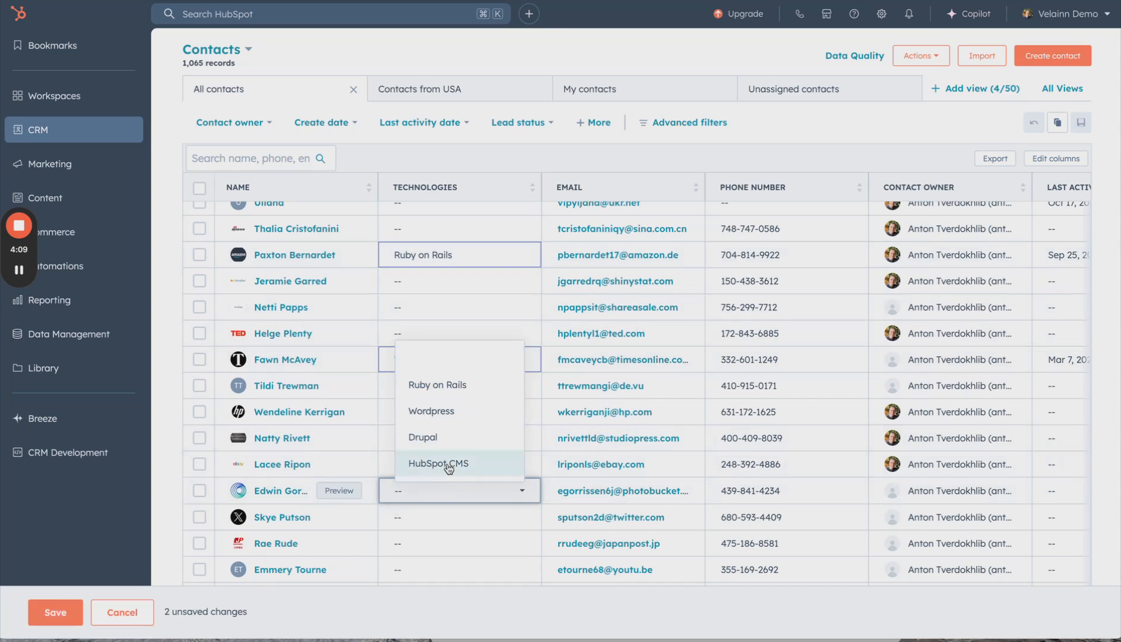
{"action": "left_click", "coordinate": [443, 438]}
{"action": "left_click", "coordinate": [56, 611]}
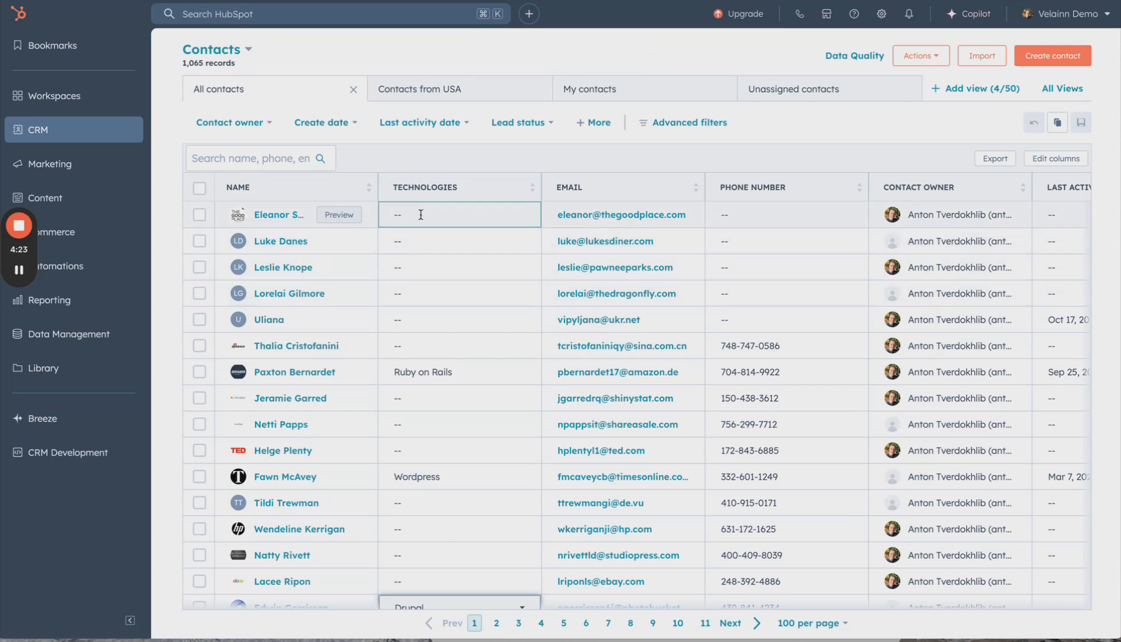
Step: Select all 1,065 contact records and choose Ruby on Rails as their Technologies value in a bulk edit
{"action": "left_click", "coordinate": [199, 188]}
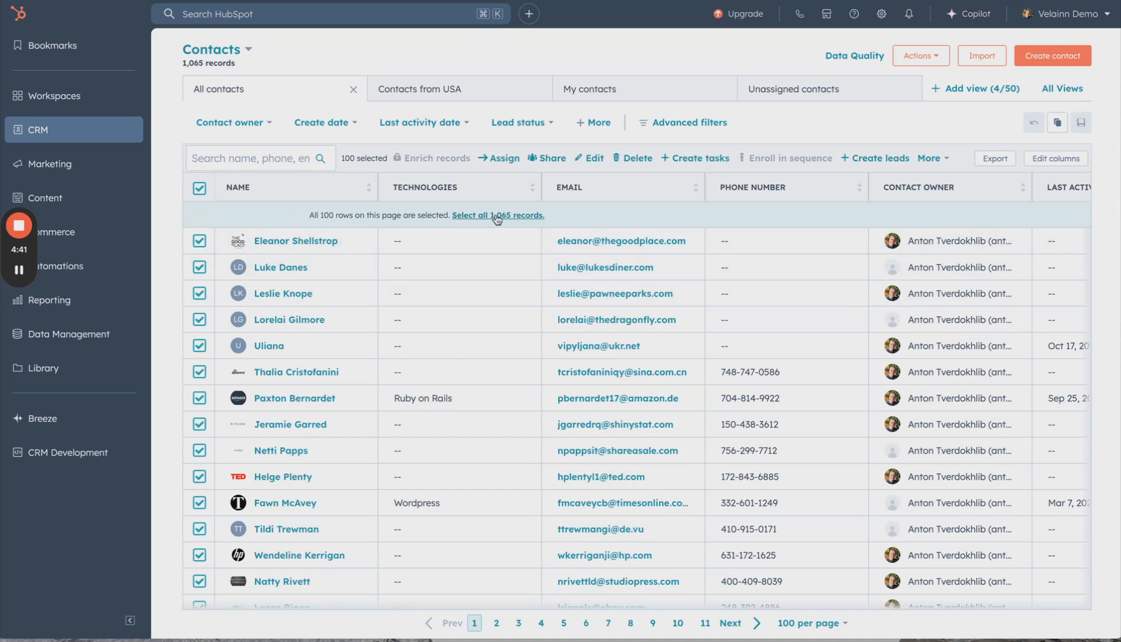
{"action": "left_click", "coordinate": [497, 216]}
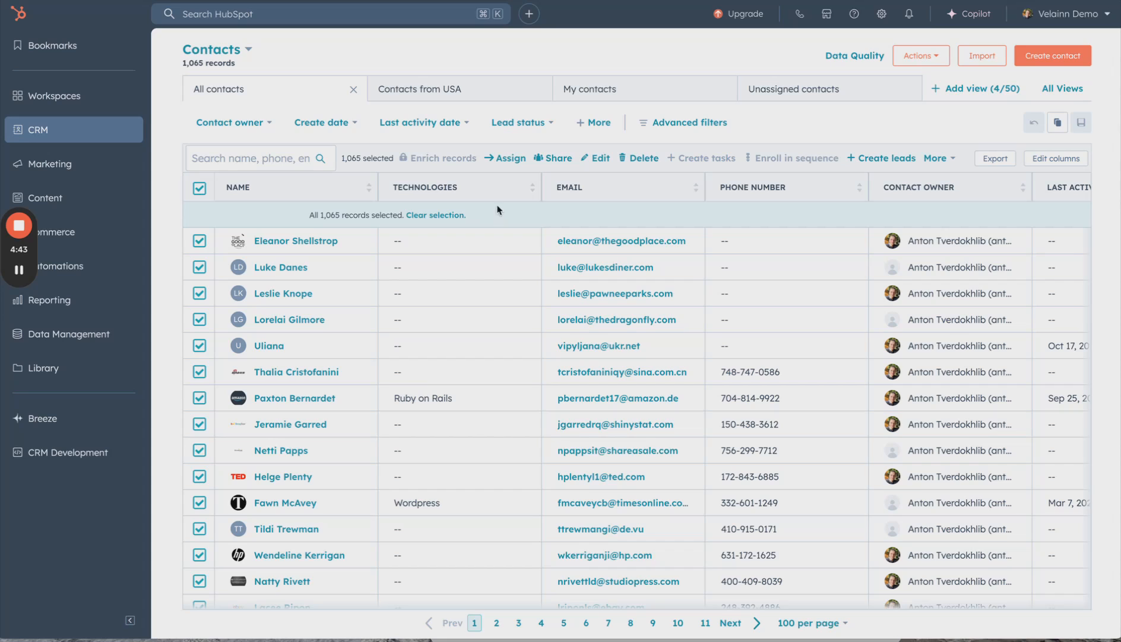
{"action": "left_click", "coordinate": [601, 158]}
{"action": "left_click", "coordinate": [551, 140]}
{"action": "type", "text": "techno"}
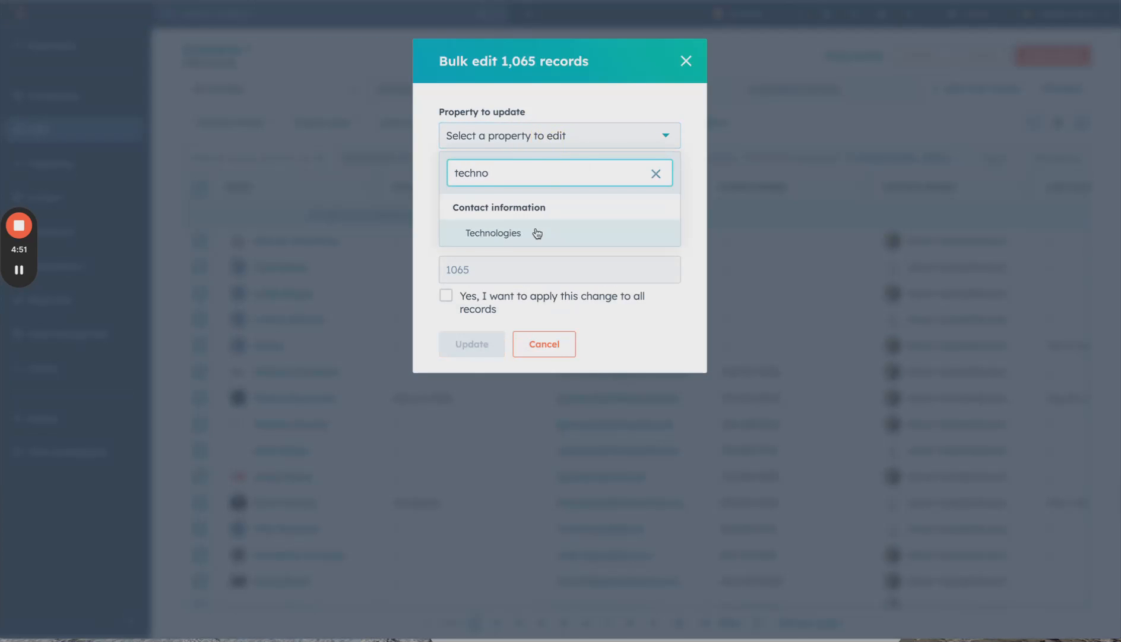
{"action": "left_click", "coordinate": [538, 232]}
{"action": "left_click", "coordinate": [477, 200]}
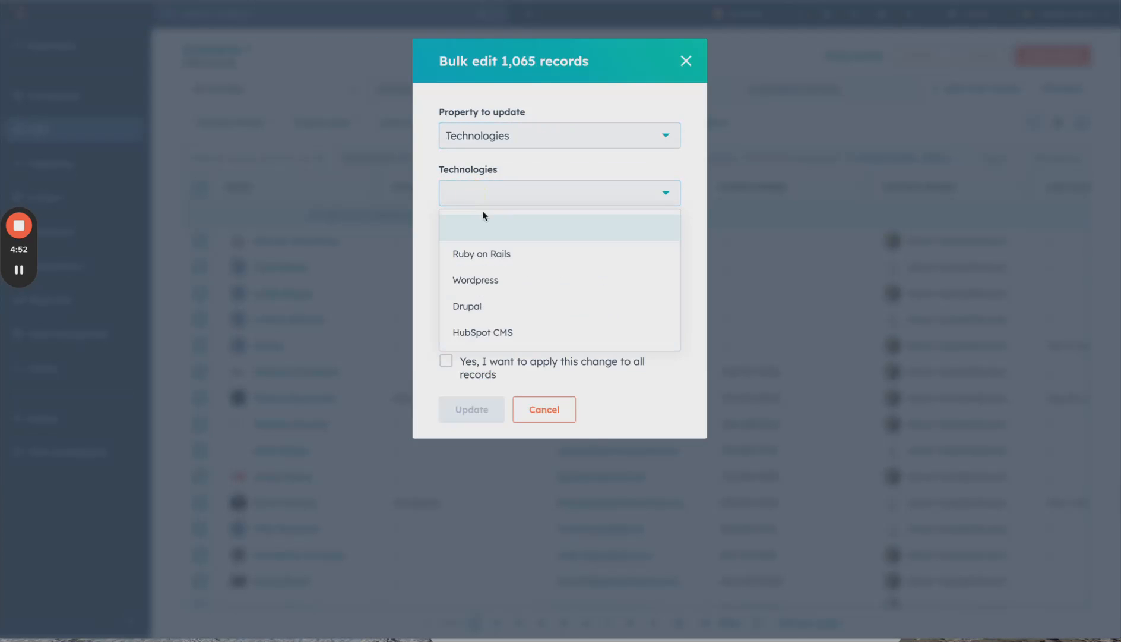
{"action": "left_click", "coordinate": [490, 256]}
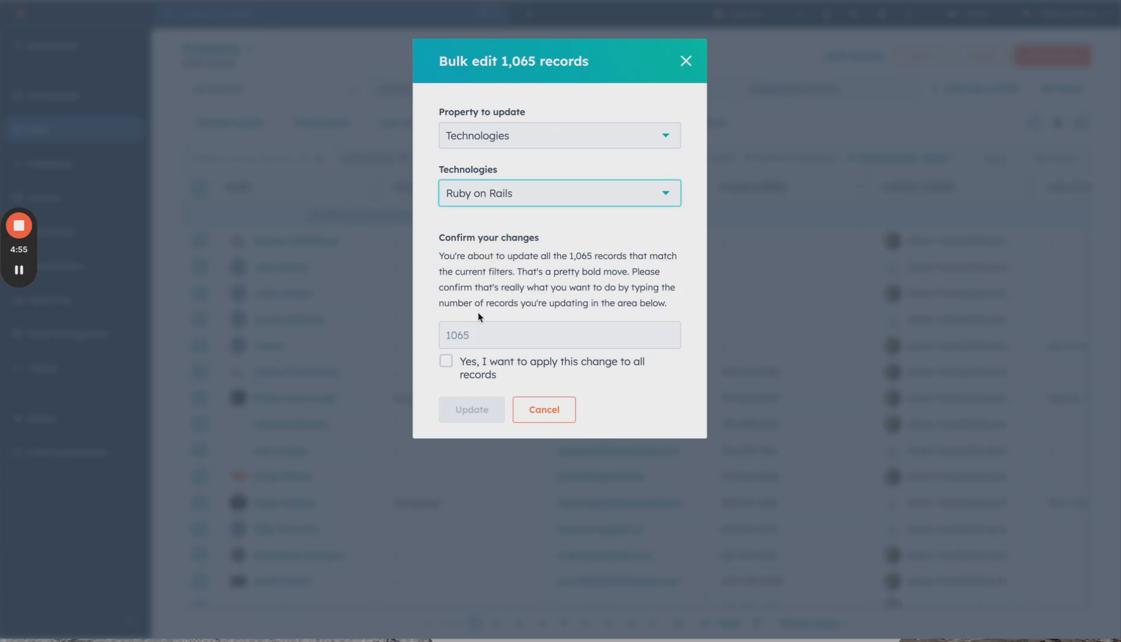
Step: Confirm applying the bulk edit to all records with the record count 1065, and run the update
{"action": "left_click", "coordinate": [446, 360]}
{"action": "left_click", "coordinate": [464, 336]}
{"action": "type", "text": "1065"}
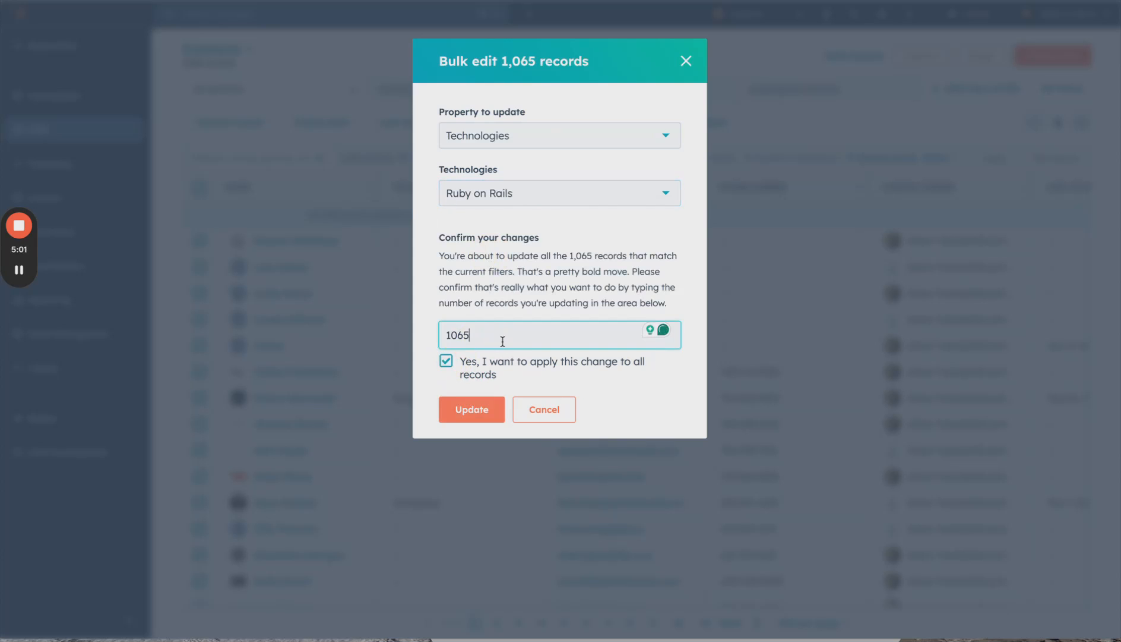
{"action": "left_click", "coordinate": [484, 411]}
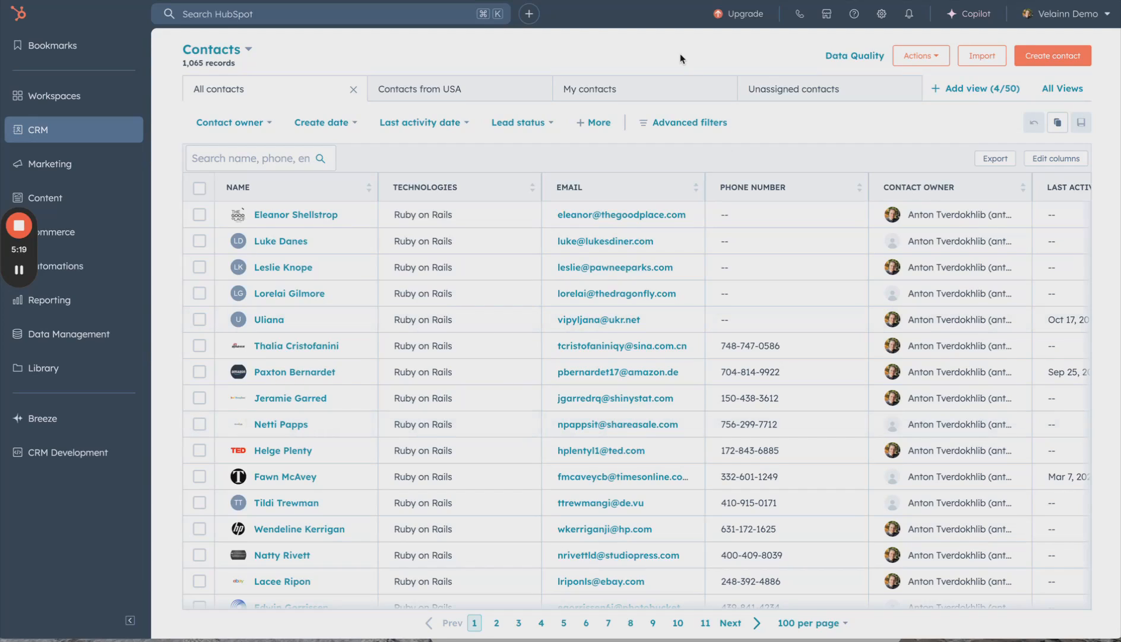
Step: Look at the blank contact creation form, close it and review the Technologies values across the contacts list
{"action": "left_click", "coordinate": [1053, 54]}
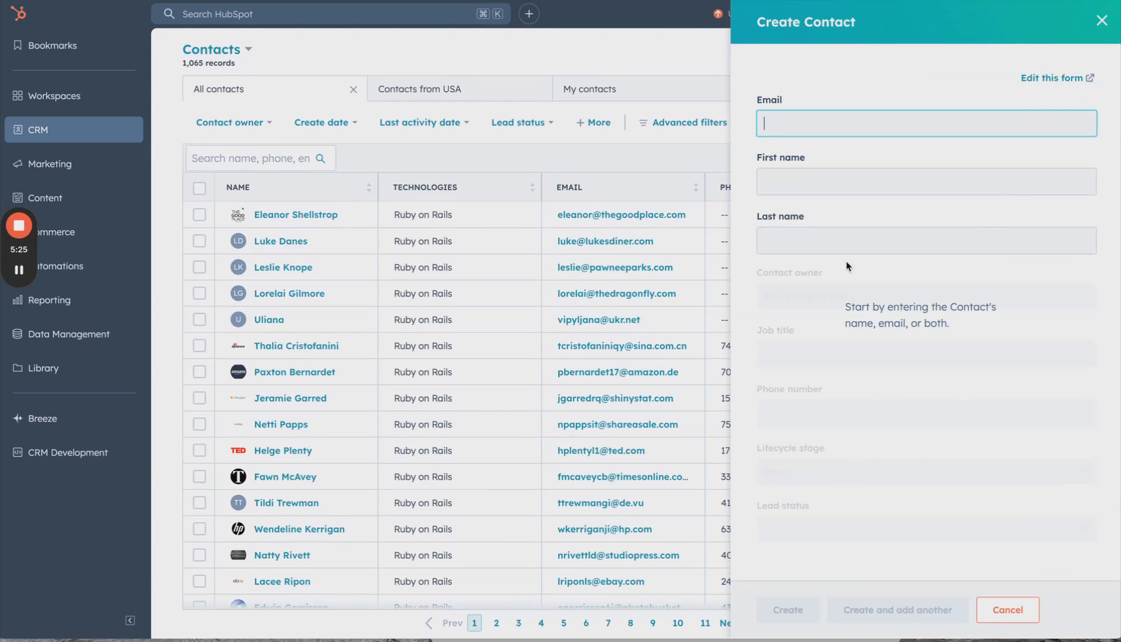
{"action": "left_click", "coordinate": [1102, 21]}
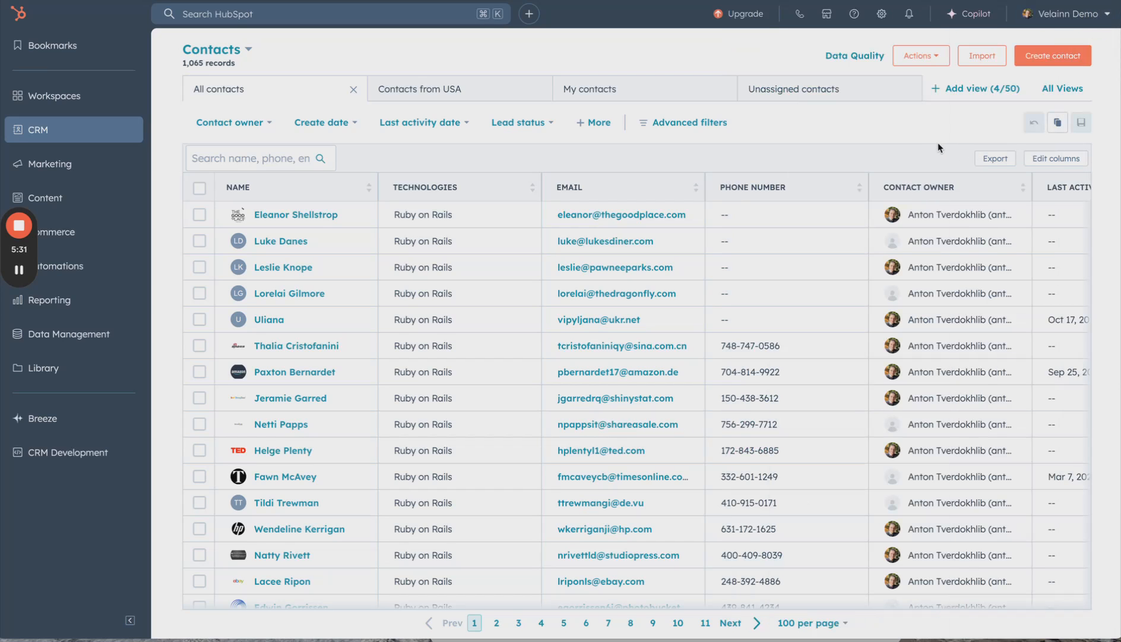
{"action": "scroll", "coordinate": [611, 196], "scroll_direction": "down", "scroll_amount": 5}
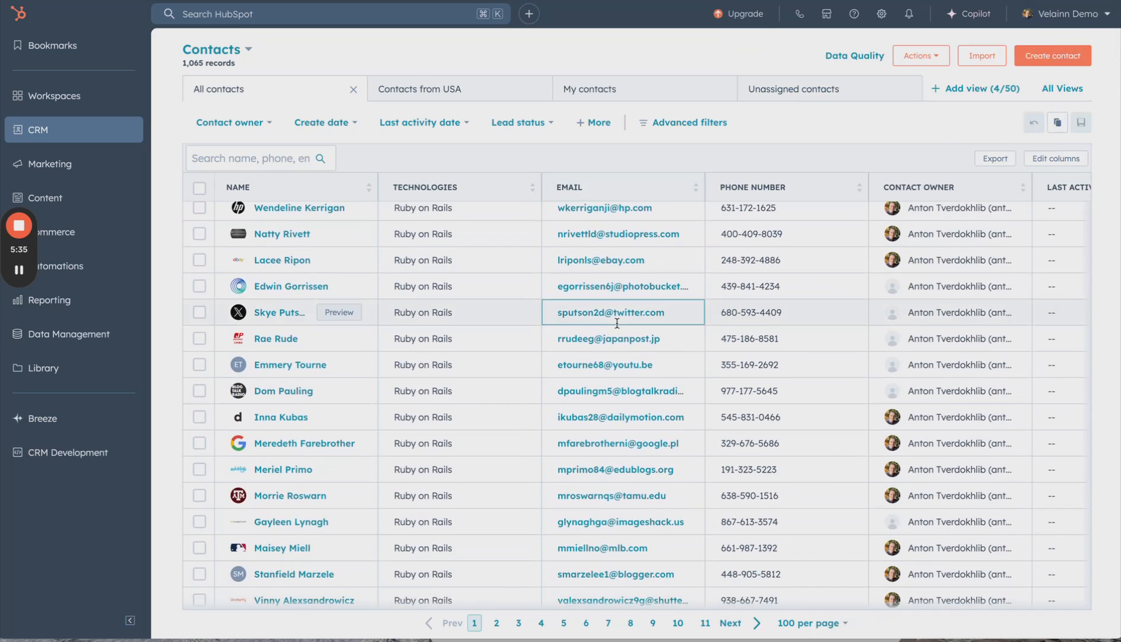
{"action": "scroll", "coordinate": [617, 322], "scroll_direction": "up", "scroll_amount": 5}
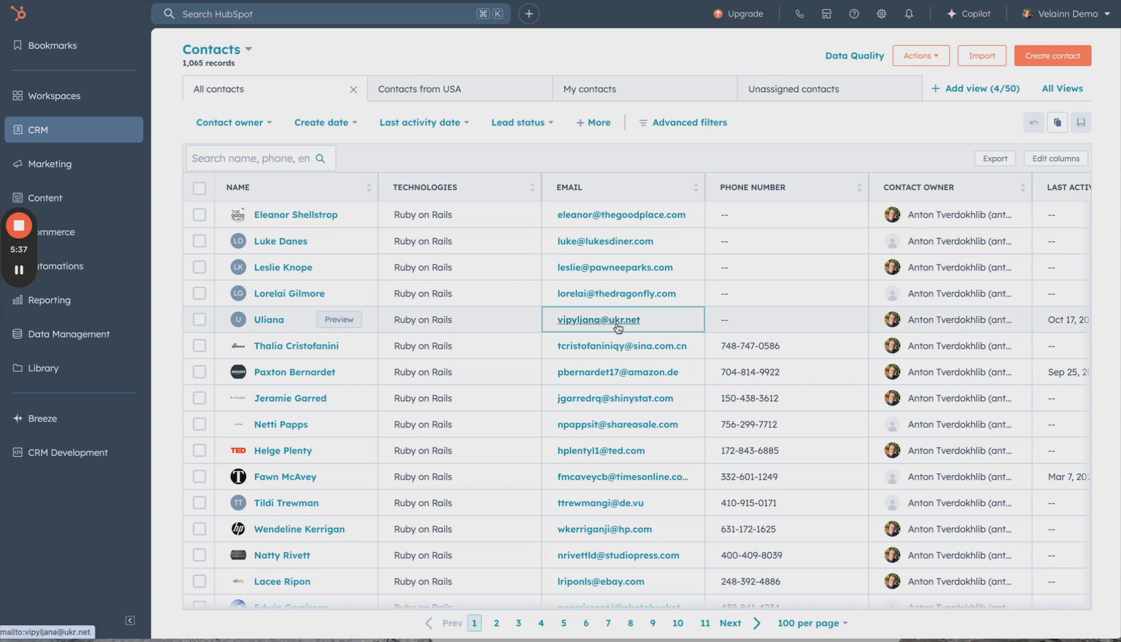